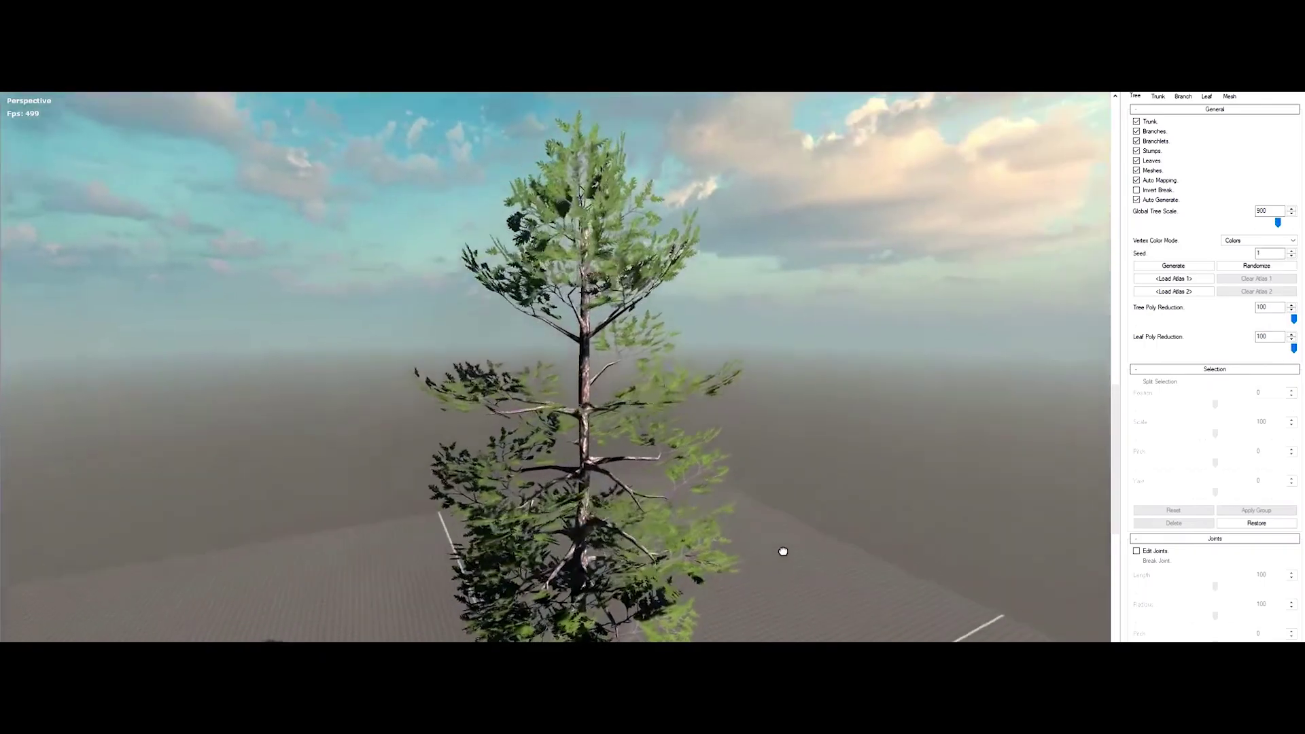
Step: Examine the sample pine, broadleaf, daisy, bamboo and palm models from different angles, and open the Tree It page of the EVOLVED website
mouse_move(780, 548)
left_mouse_down()
mouse_move(906, 501)
mouse_move(781, 552)
left_mouse_up()
left_click_drag(719, 487, 815, 503)
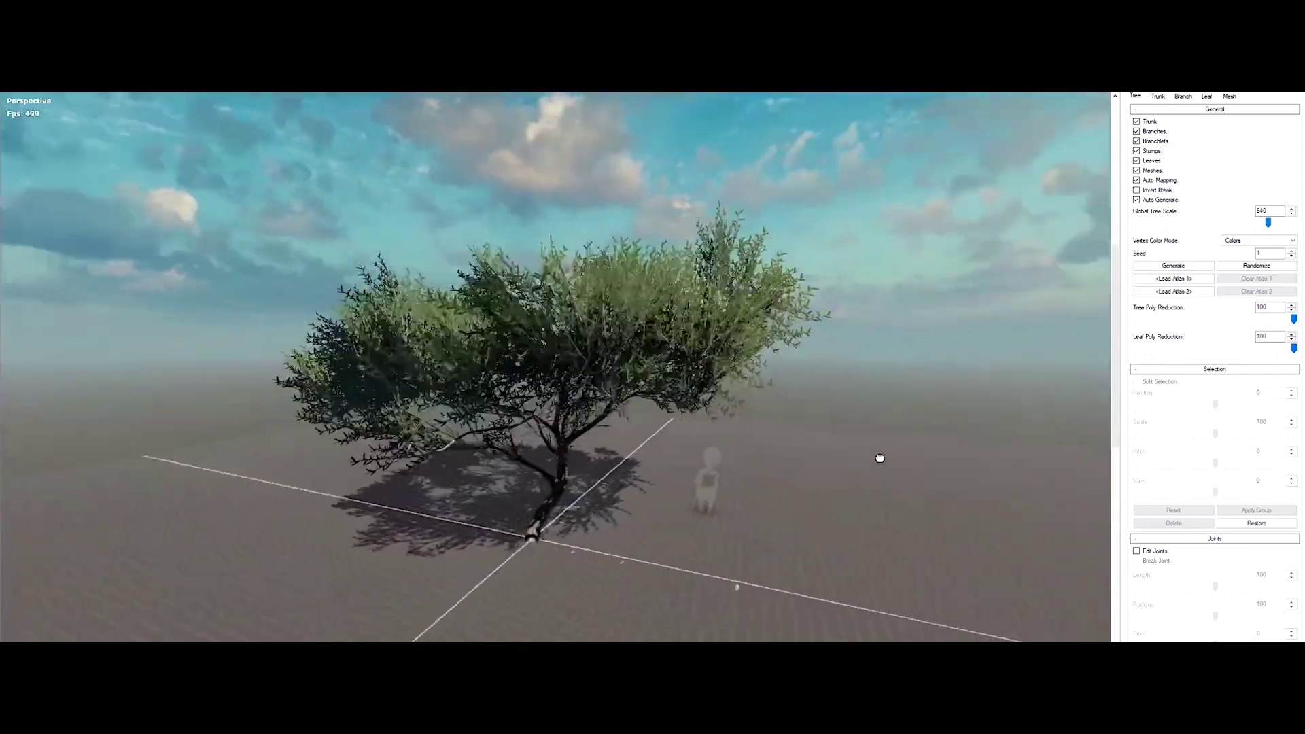
left_click_drag(880, 458, 764, 460)
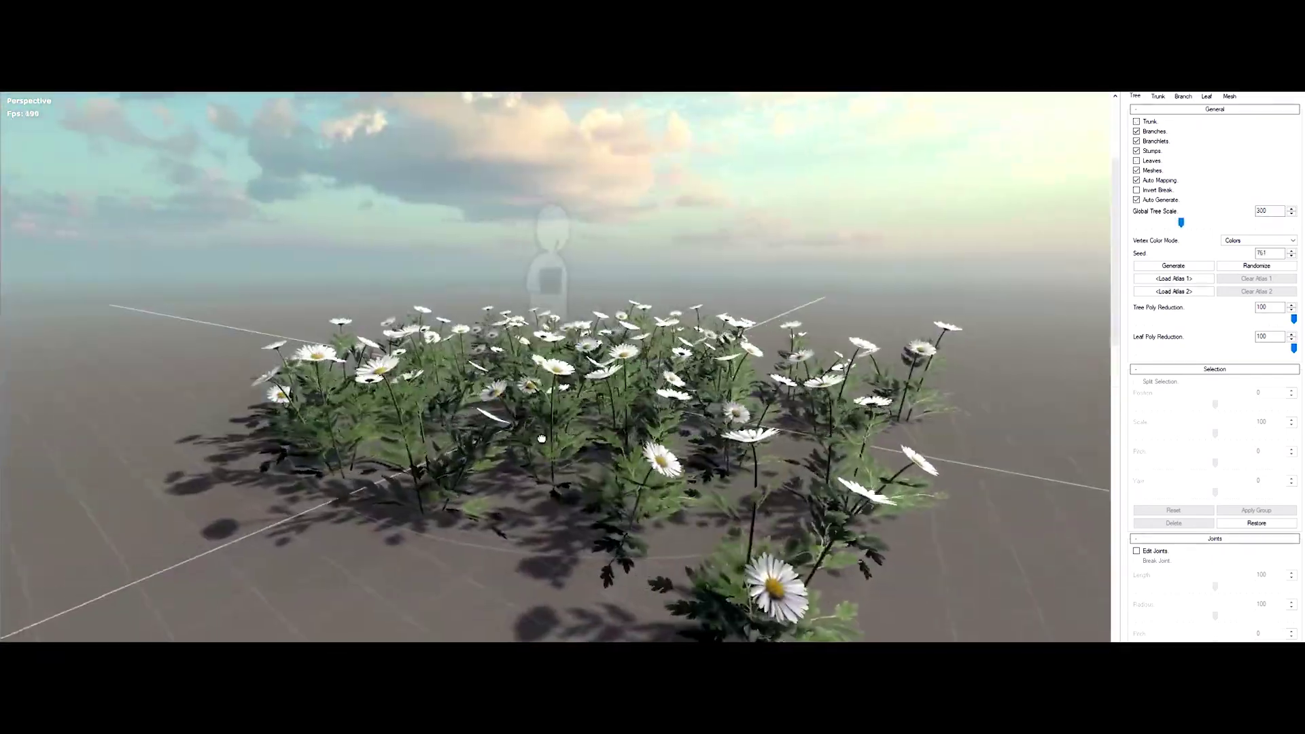
left_click_drag(541, 439, 588, 436)
left_click_drag(576, 376, 646, 380)
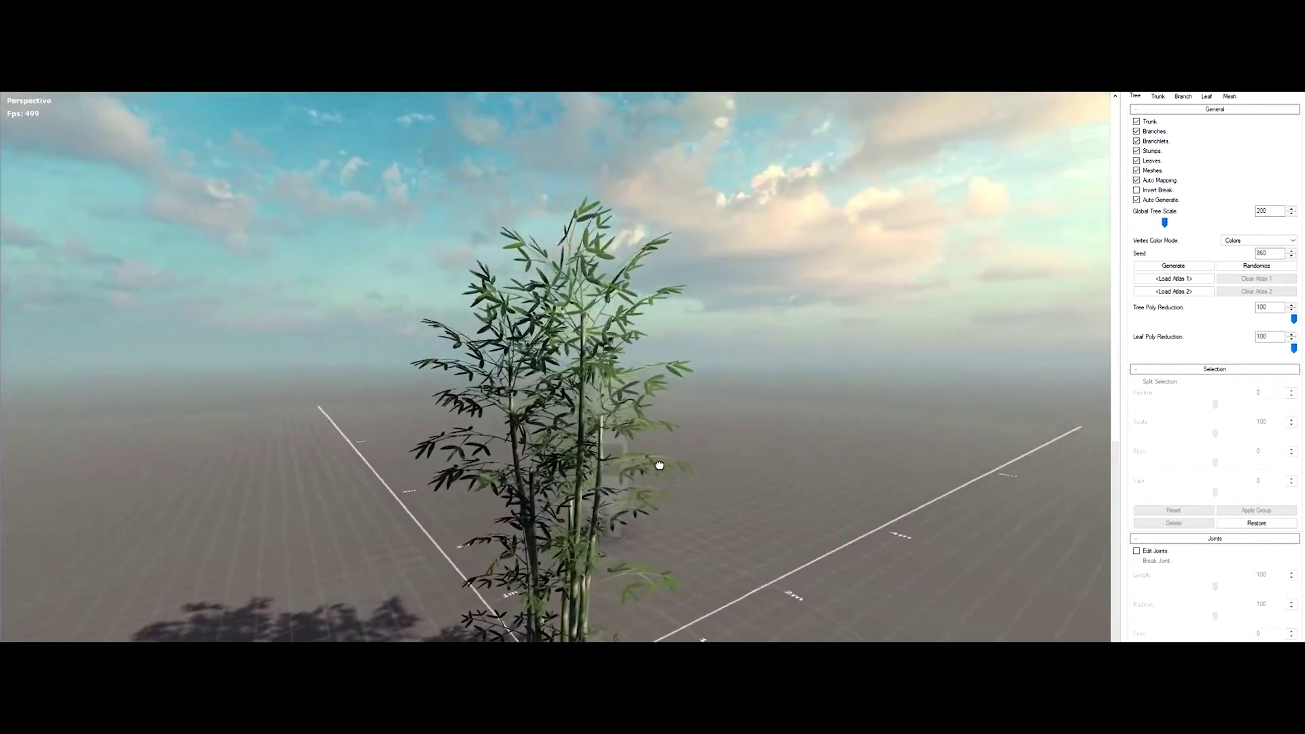
left_click_drag(662, 467, 417, 452)
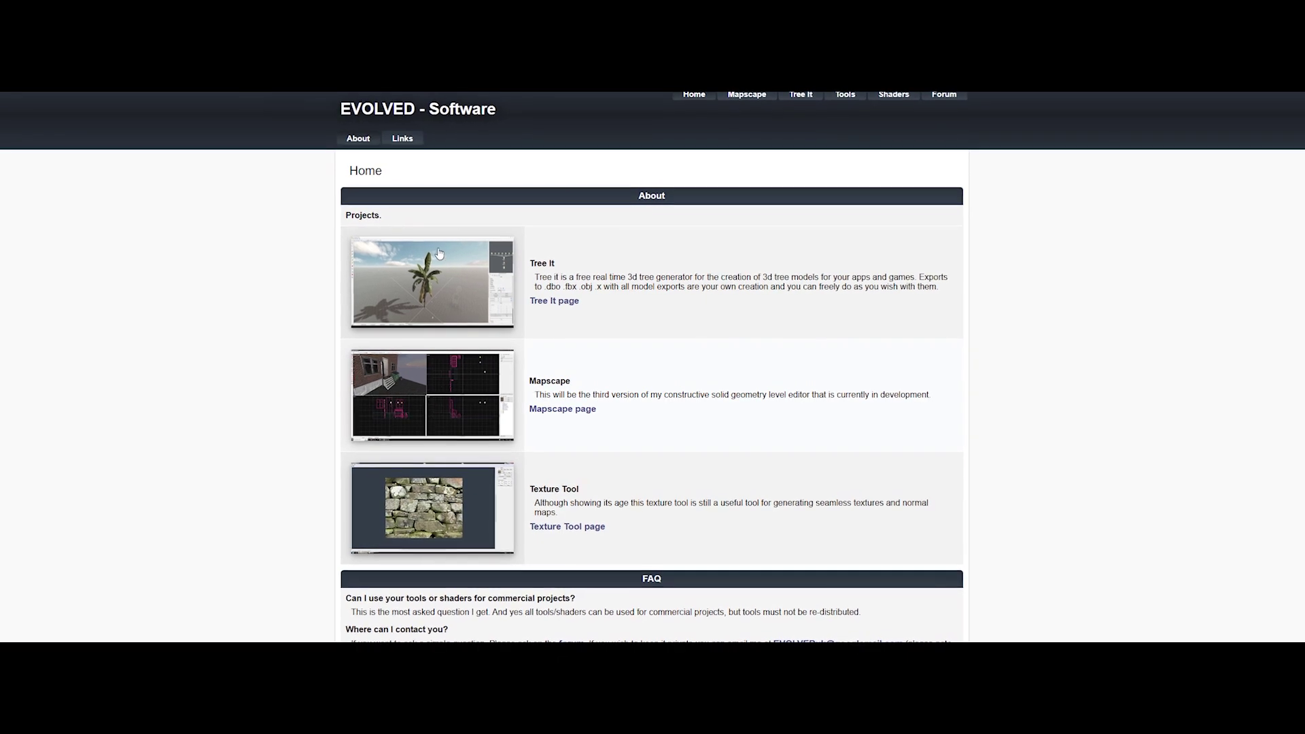
left_click(539, 302)
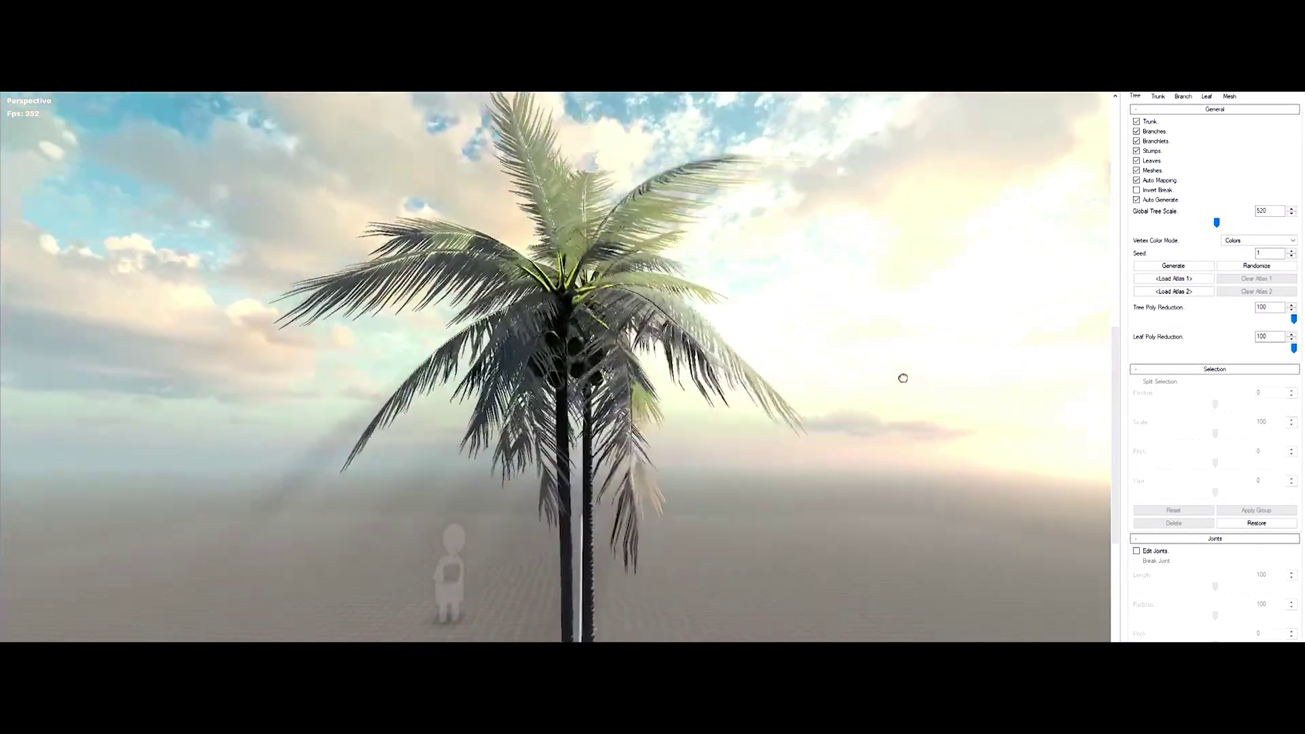
left_click_drag(900, 376, 399, 451)
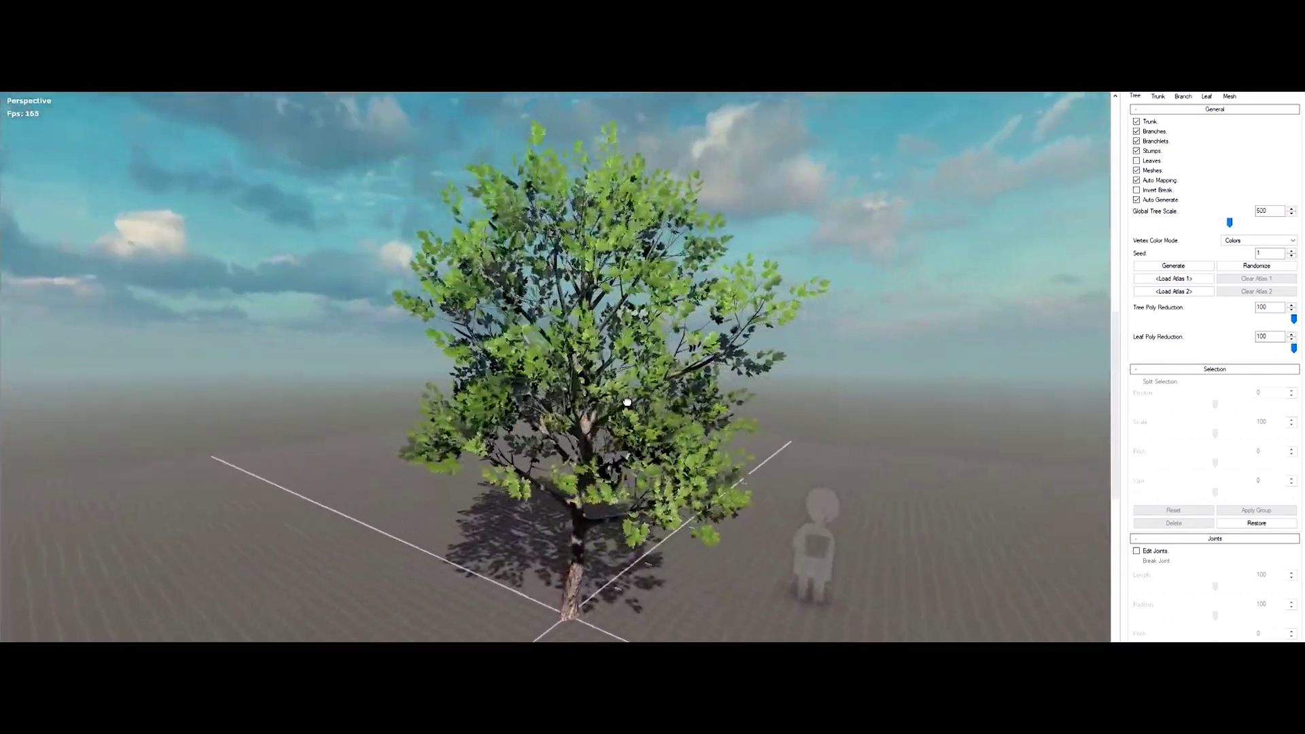
mouse_move(621, 381)
left_mouse_down()
mouse_move(813, 393)
mouse_move(938, 361)
mouse_move(632, 375)
left_mouse_up()
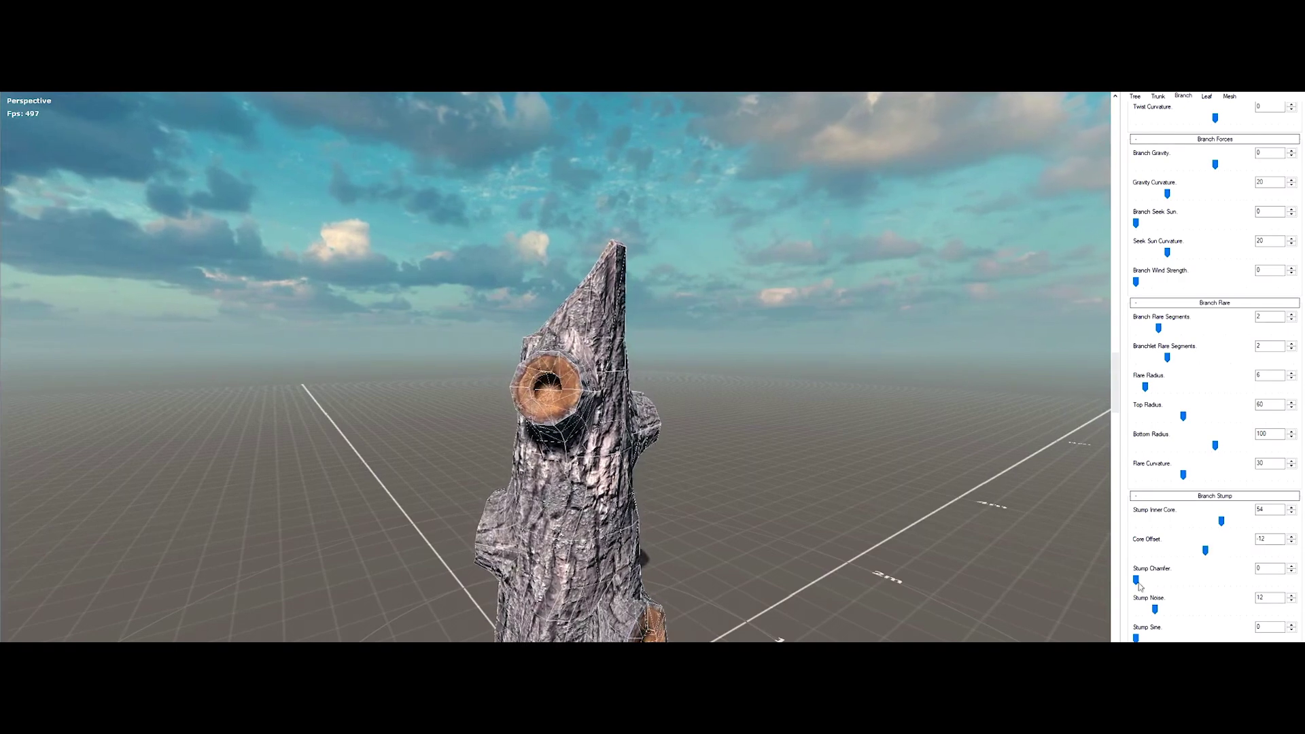
Step: Adjust the stump chamfer of the cut branches on the bare trunk
left_click_drag(1235, 582, 1240, 580)
left_click_drag(452, 487, 246, 218)
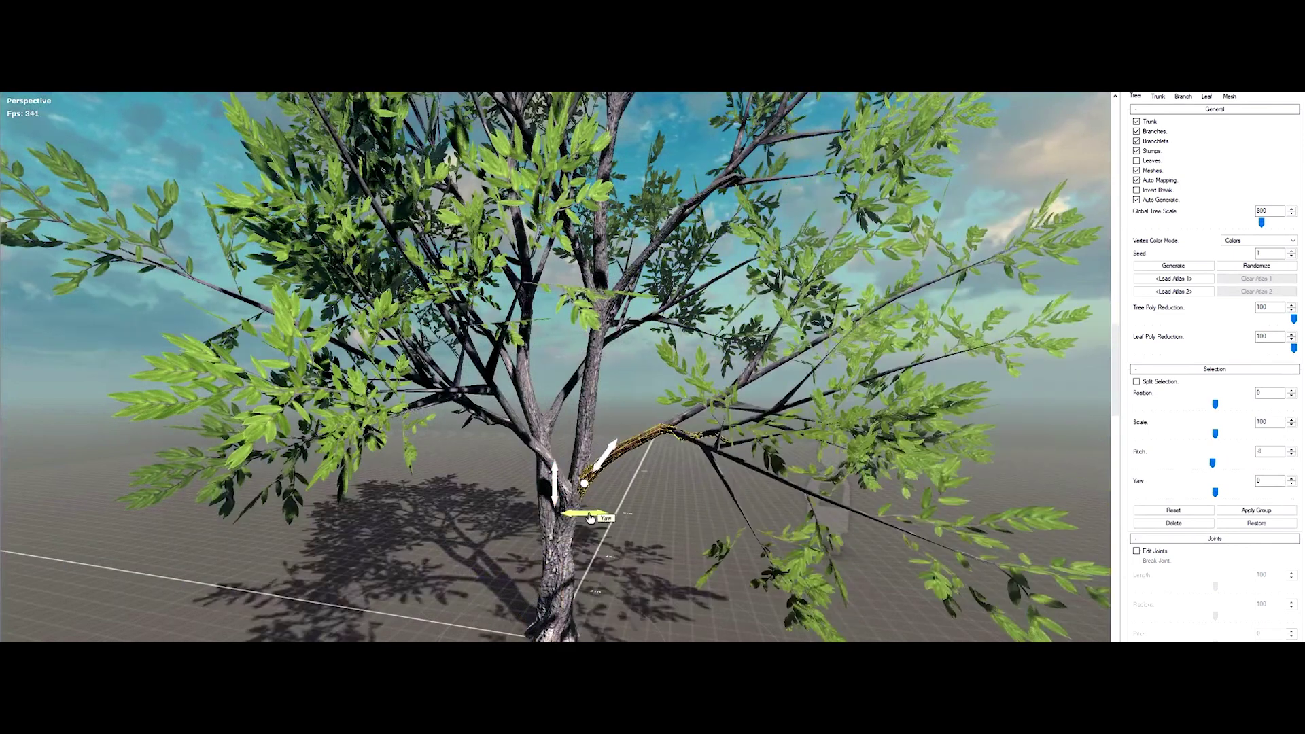
Step: Rotate the low branch to a yaw of 5 and reshape it at a joint near its base
left_click_drag(571, 513, 610, 515)
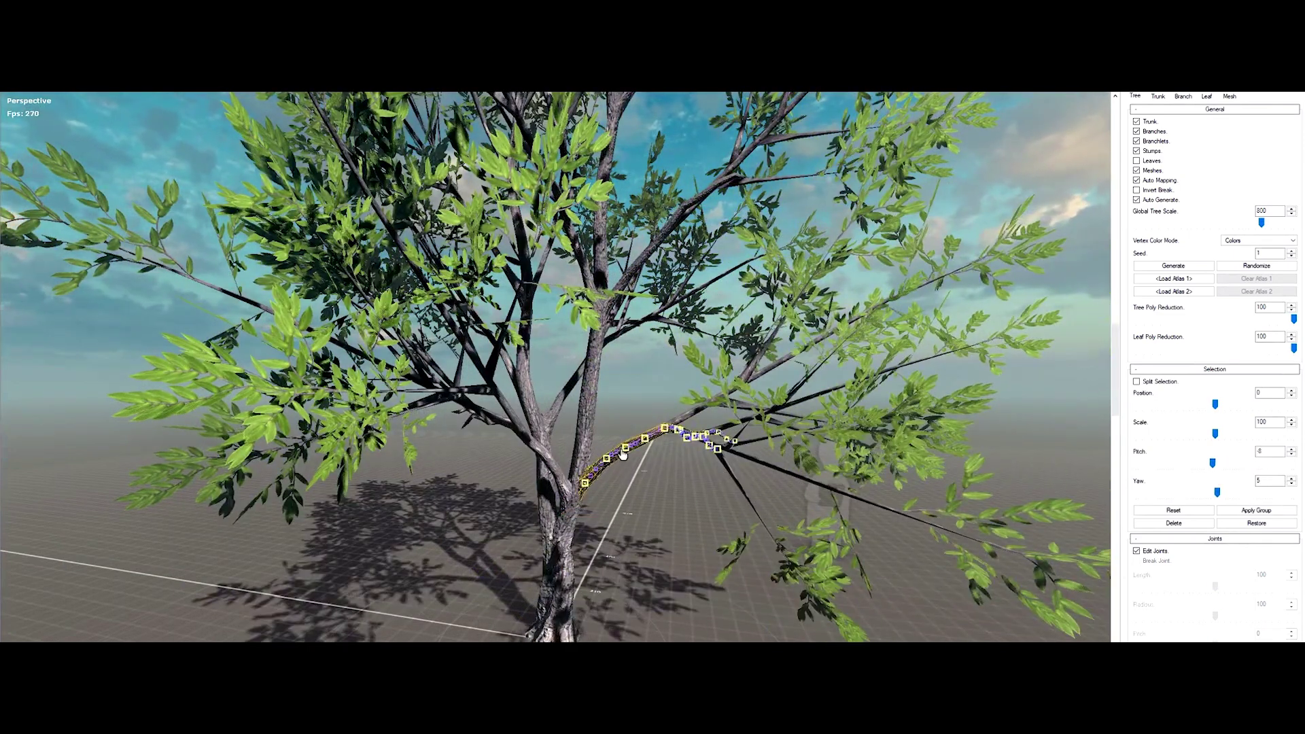
scroll(627, 454, "up", 5)
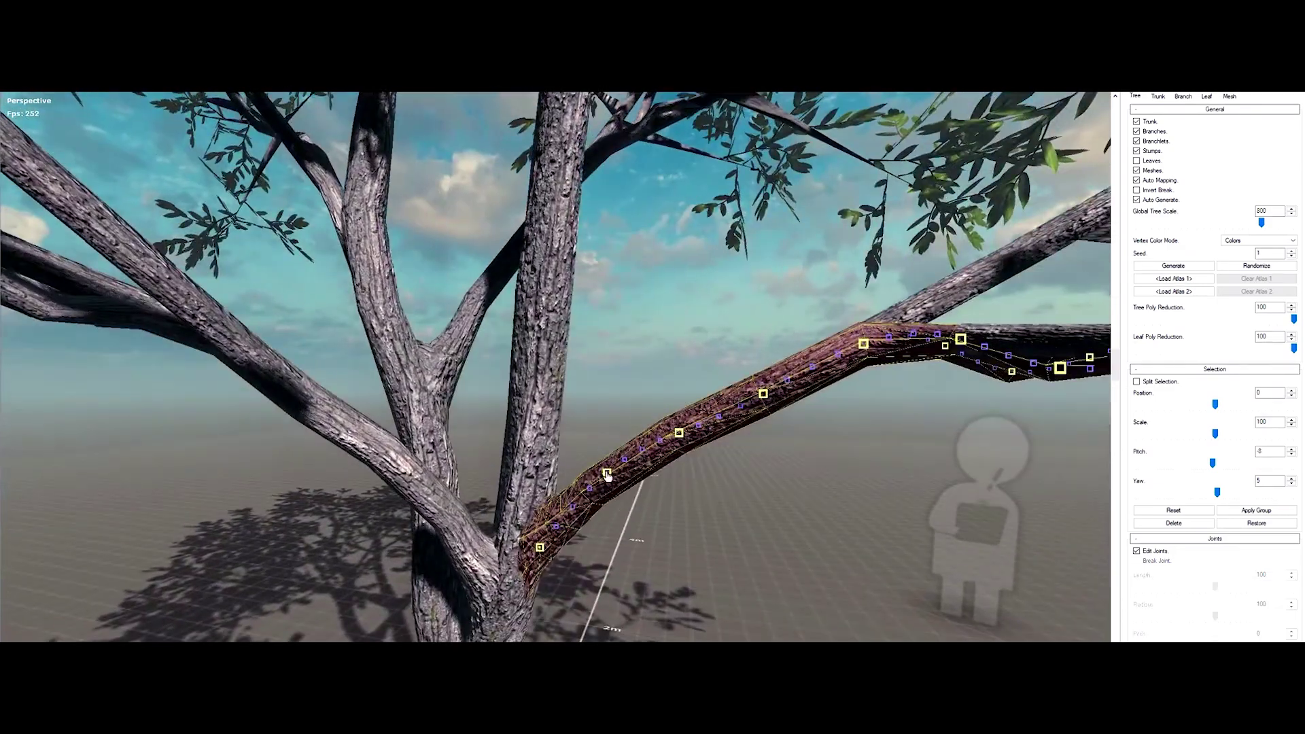
left_click_drag(582, 474, 591, 506)
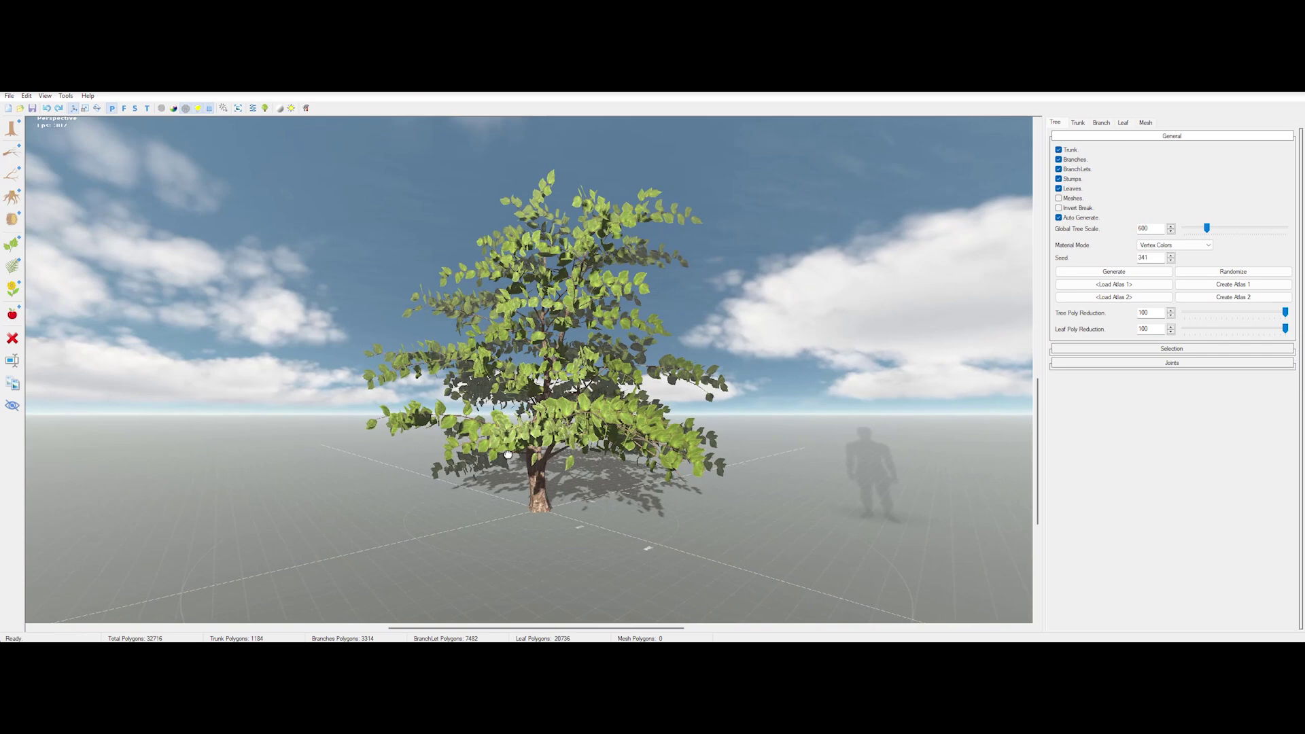
Step: Examine the leafy tree from different angles and distances
left_click_drag(600, 459, 636, 404)
scroll(660, 471, "down", 5)
scroll(595, 423, "up", 5)
scroll(671, 443, "down", 5)
scroll(636, 404, "up", 5)
scroll(636, 401, "down", 5)
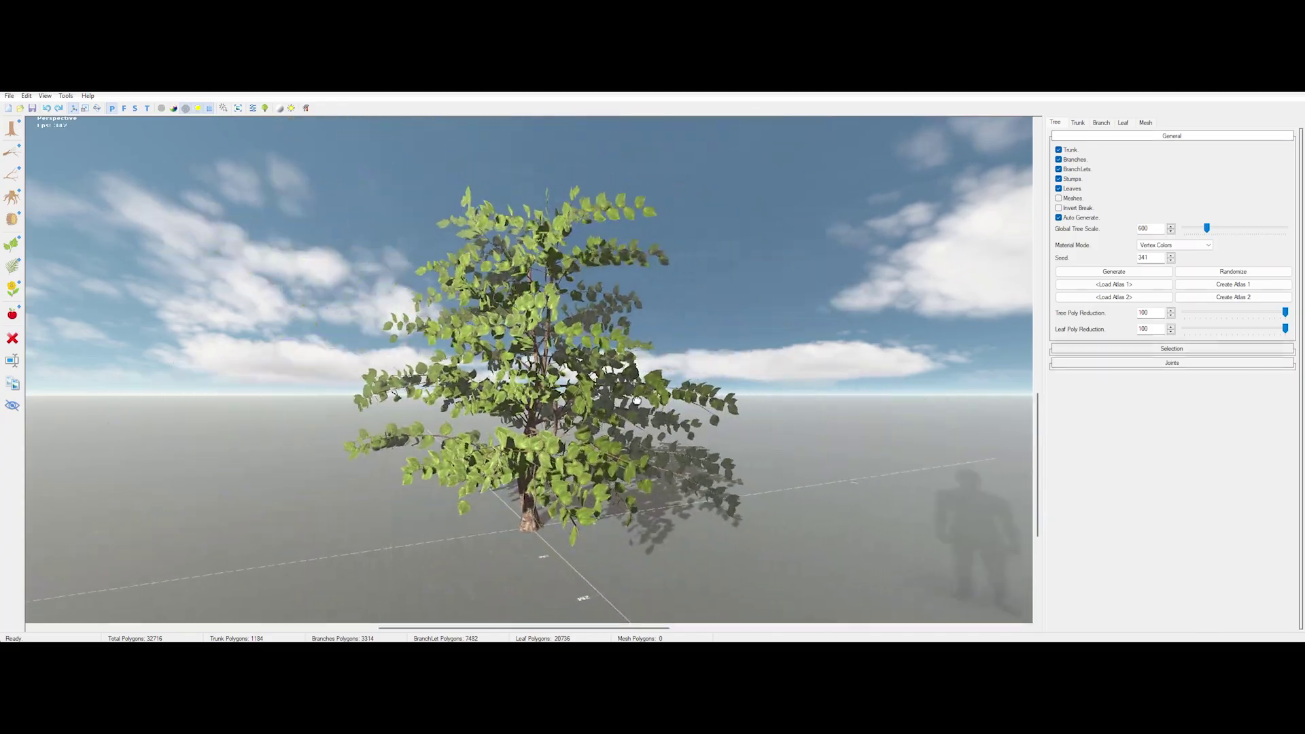
scroll(636, 401, "up", 5)
scroll(638, 404, "down", 5)
scroll(646, 408, "up", 5)
scroll(653, 414, "down", 4)
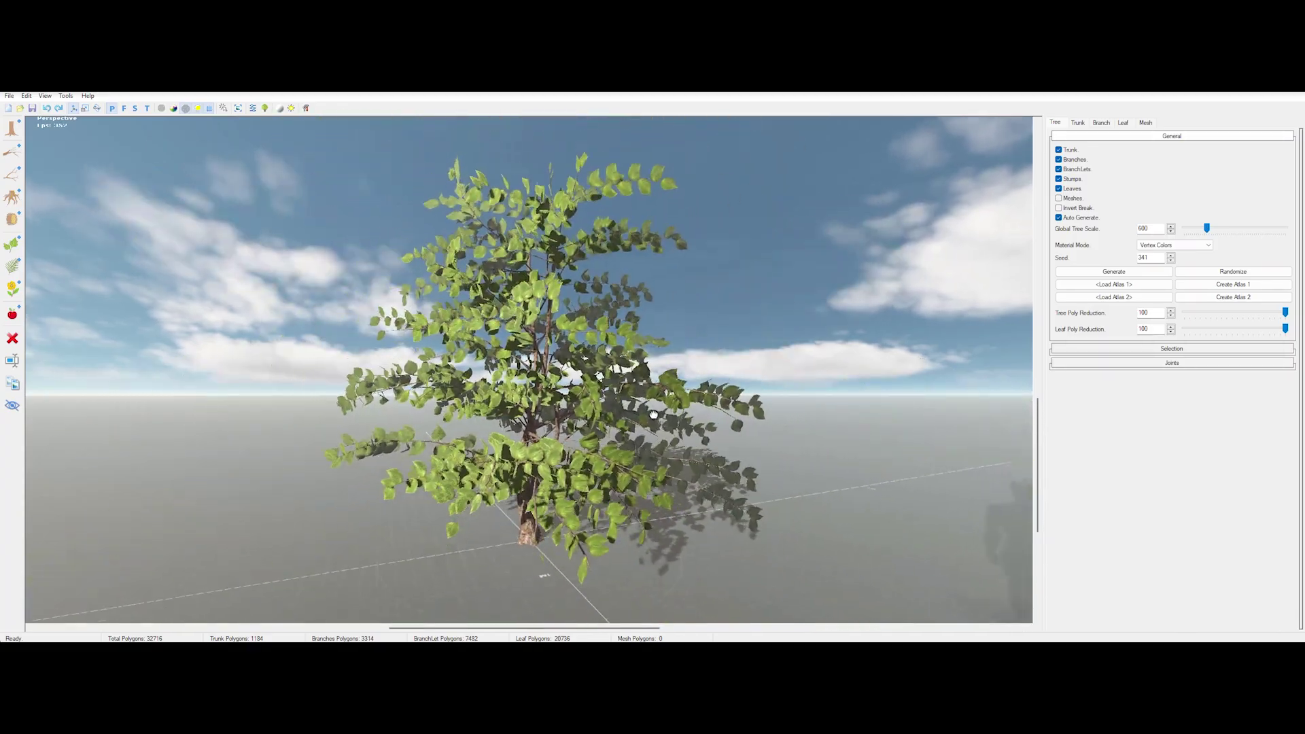
left_click_drag(516, 392, 605, 430)
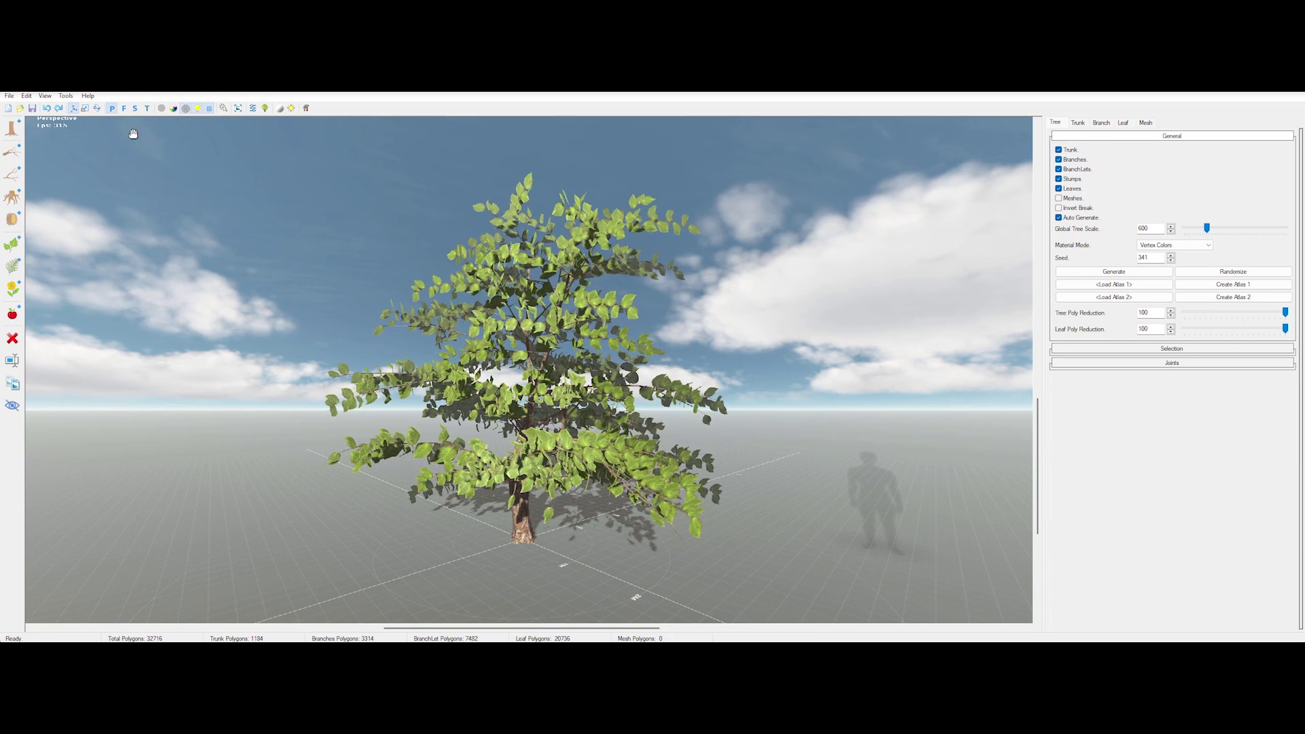
Step: View the tree in an orthographic view, return to the perspective view, and inspect the sample trees from other angles
left_click(125, 109)
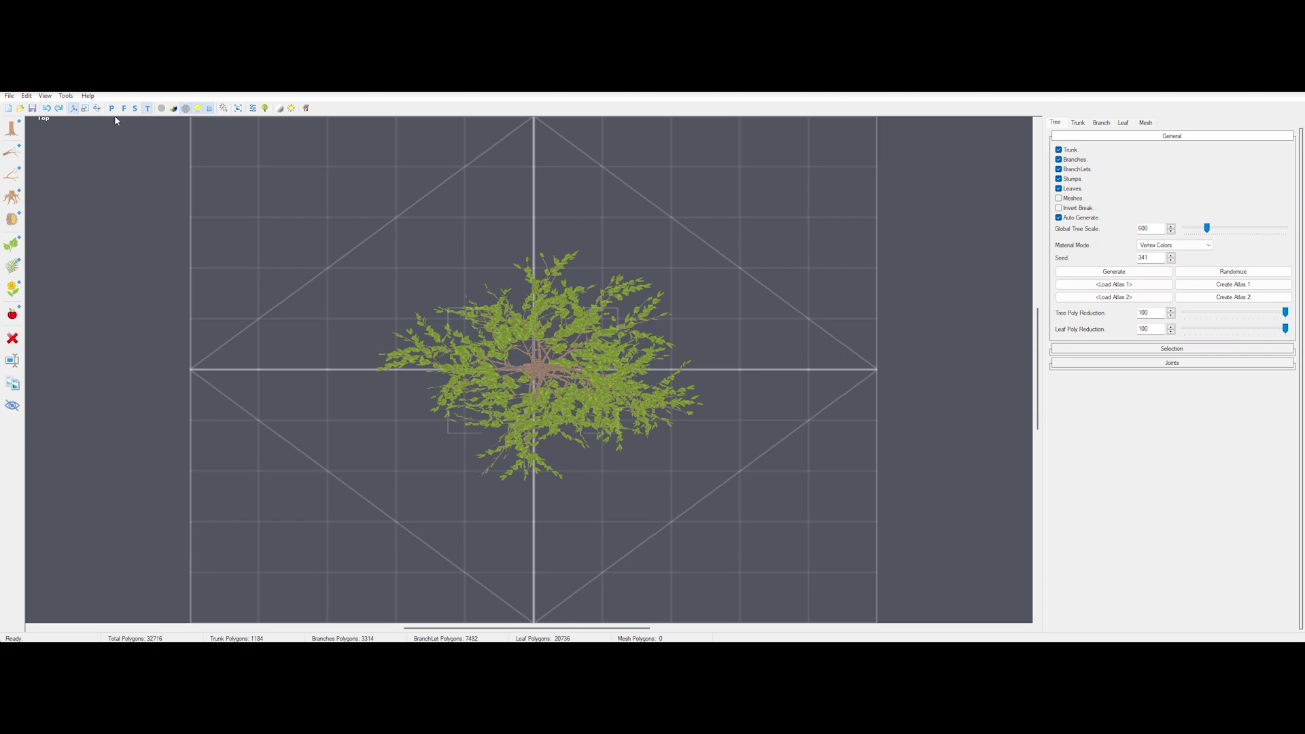
left_click(112, 109)
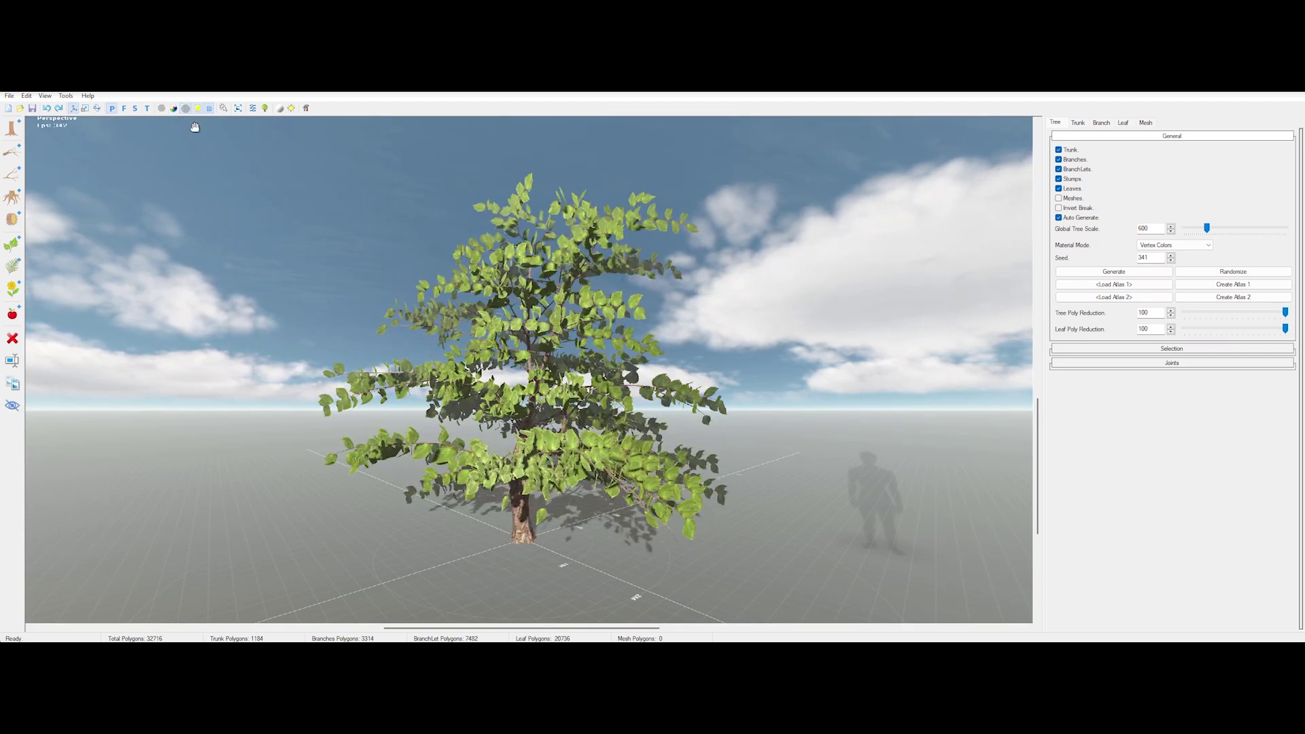
left_click_drag(195, 127, 434, 417)
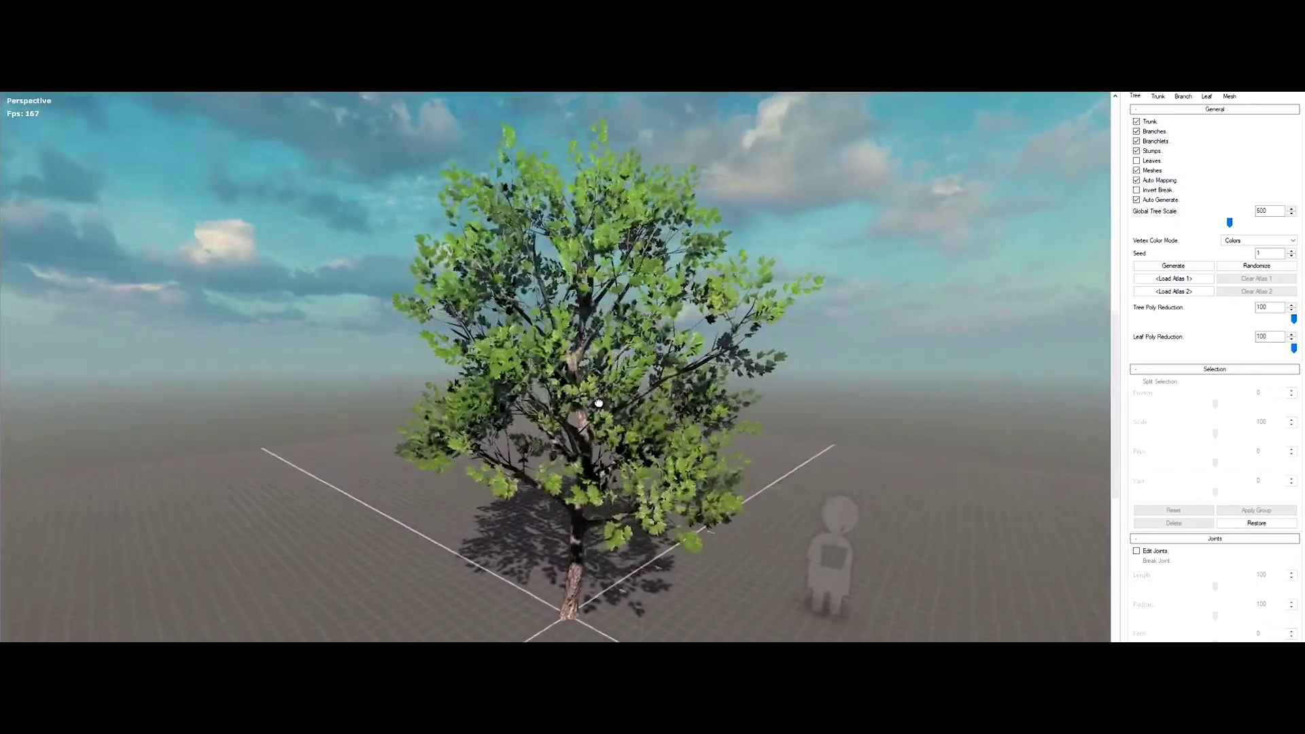
left_click_drag(713, 408, 745, 389)
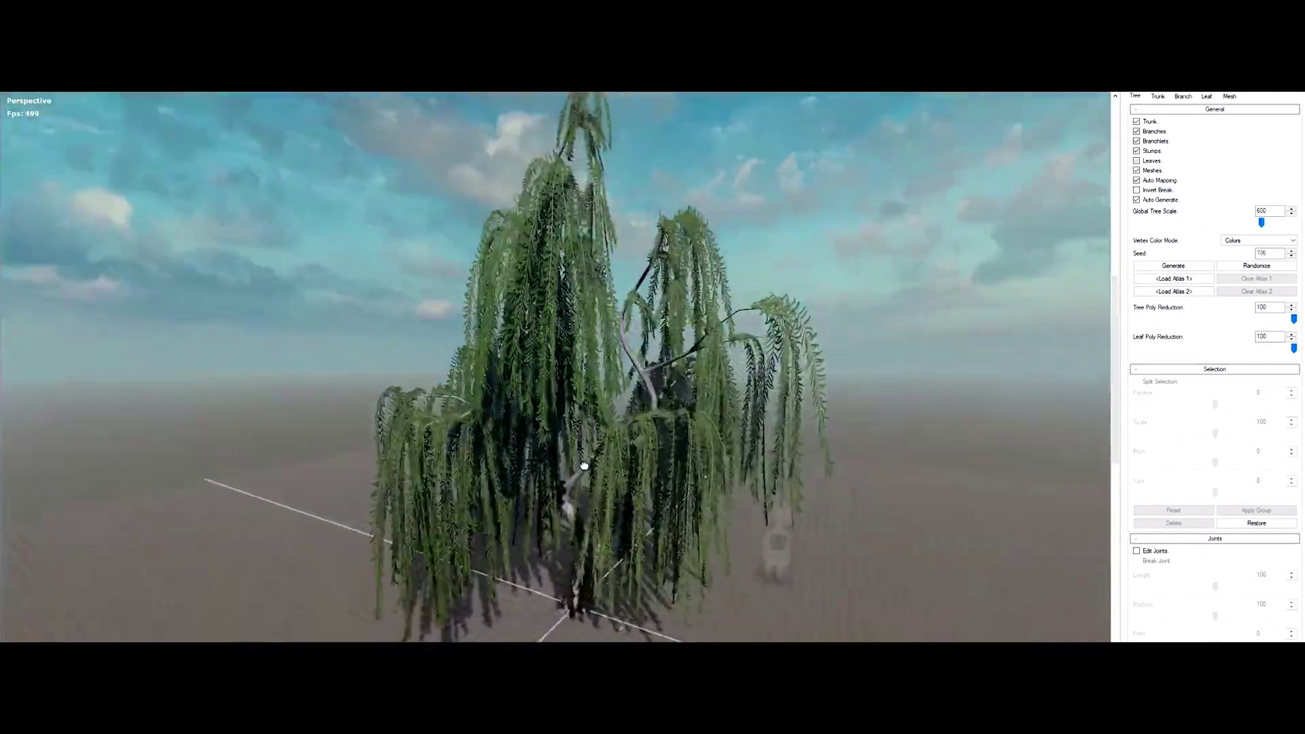
left_click_drag(583, 466, 871, 414)
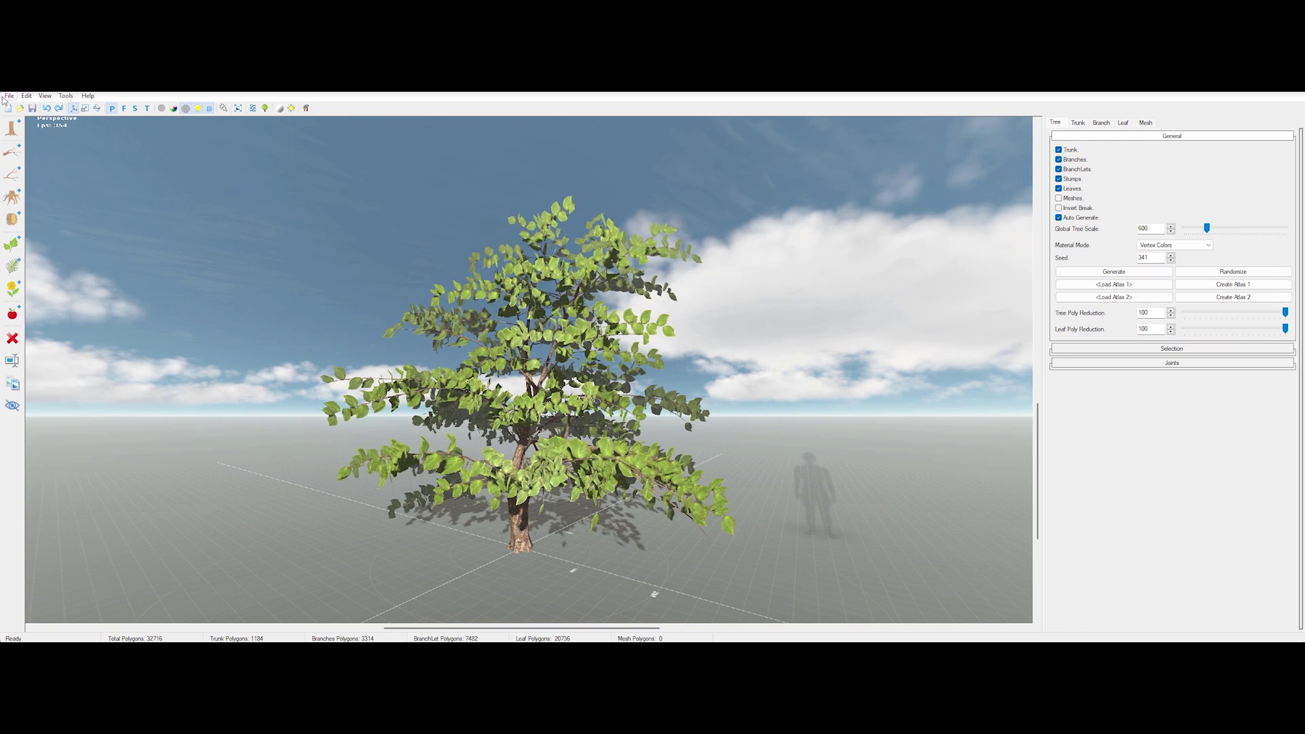
Step: Create a new tree with a global tree scale of 550 and try out the tree poly reduction
left_click(8, 96)
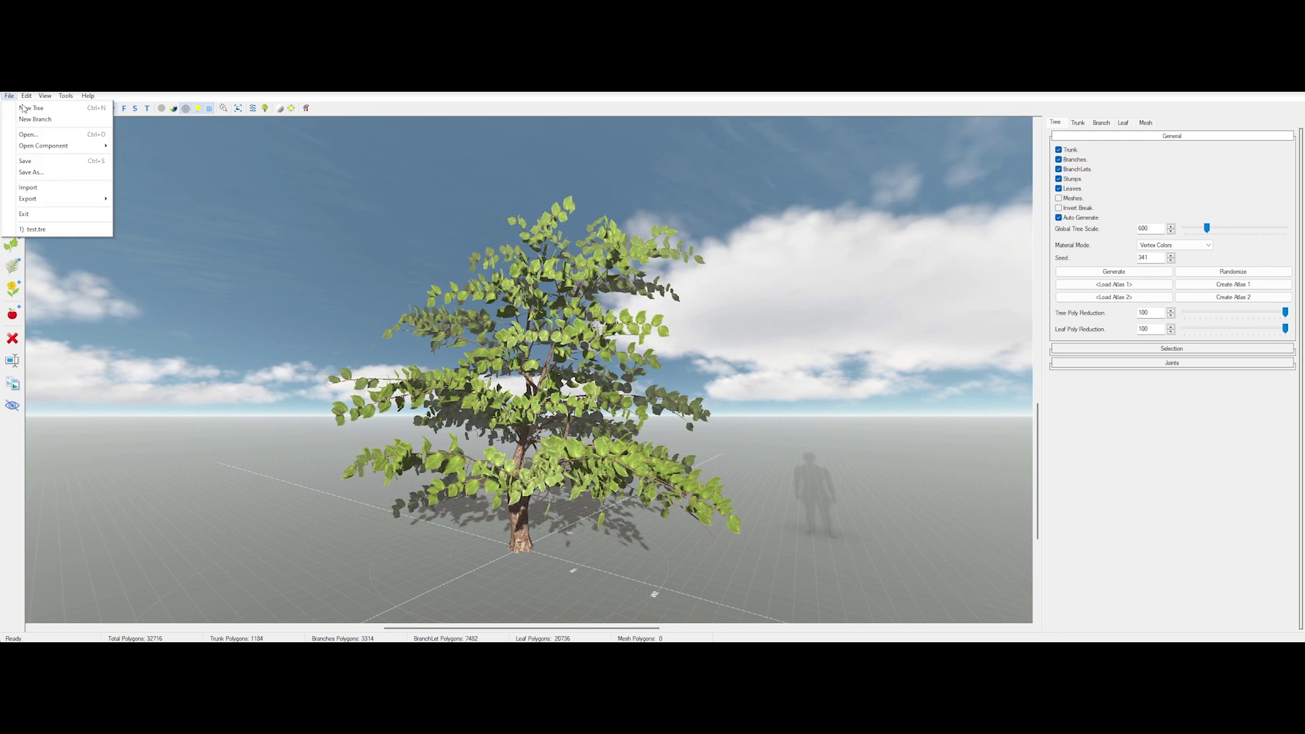
left_click(45, 110)
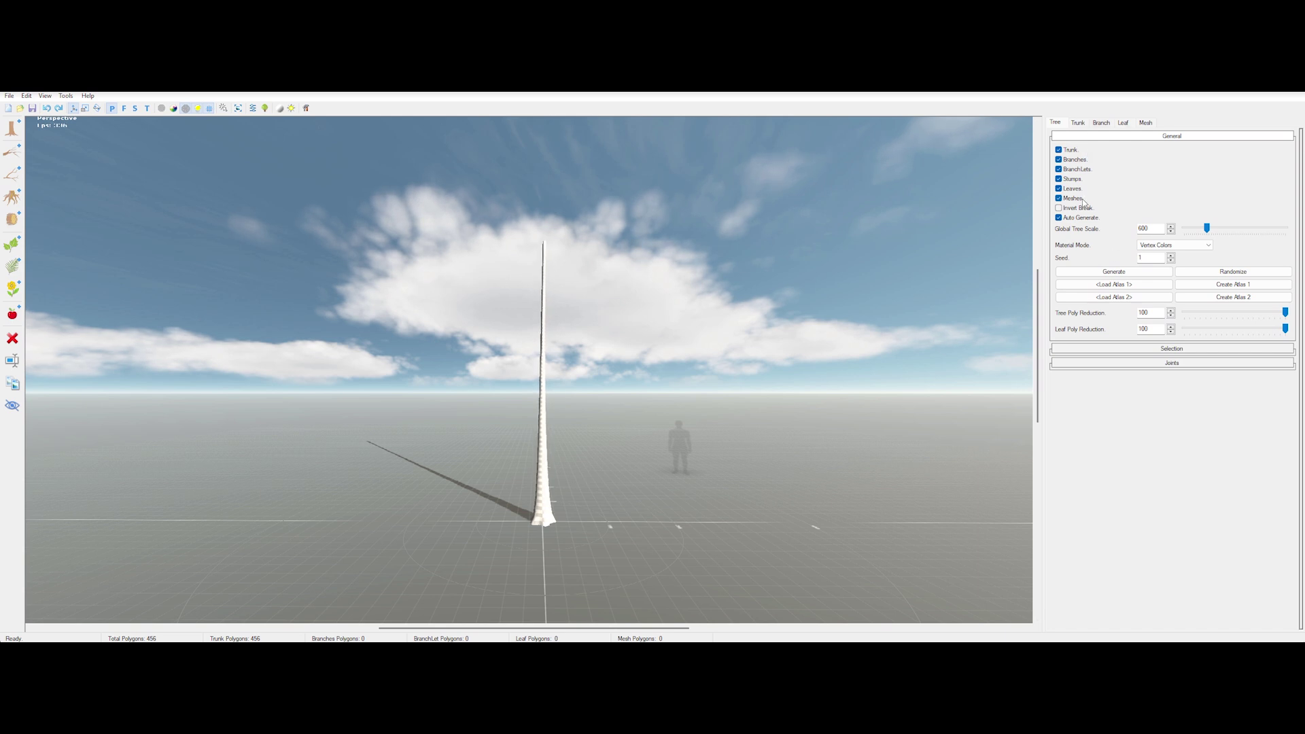
left_click_drag(1207, 231, 1203, 236)
left_click(1202, 234)
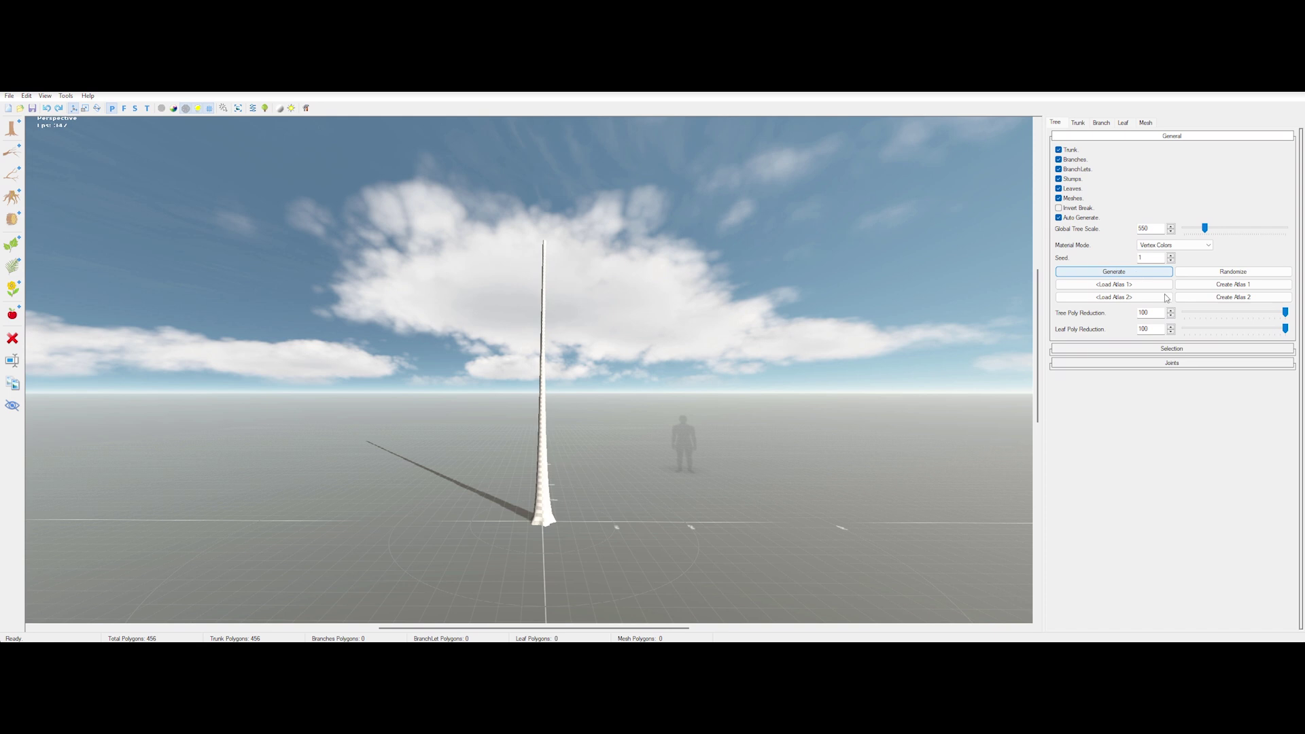
left_click_drag(1286, 314, 1259, 314)
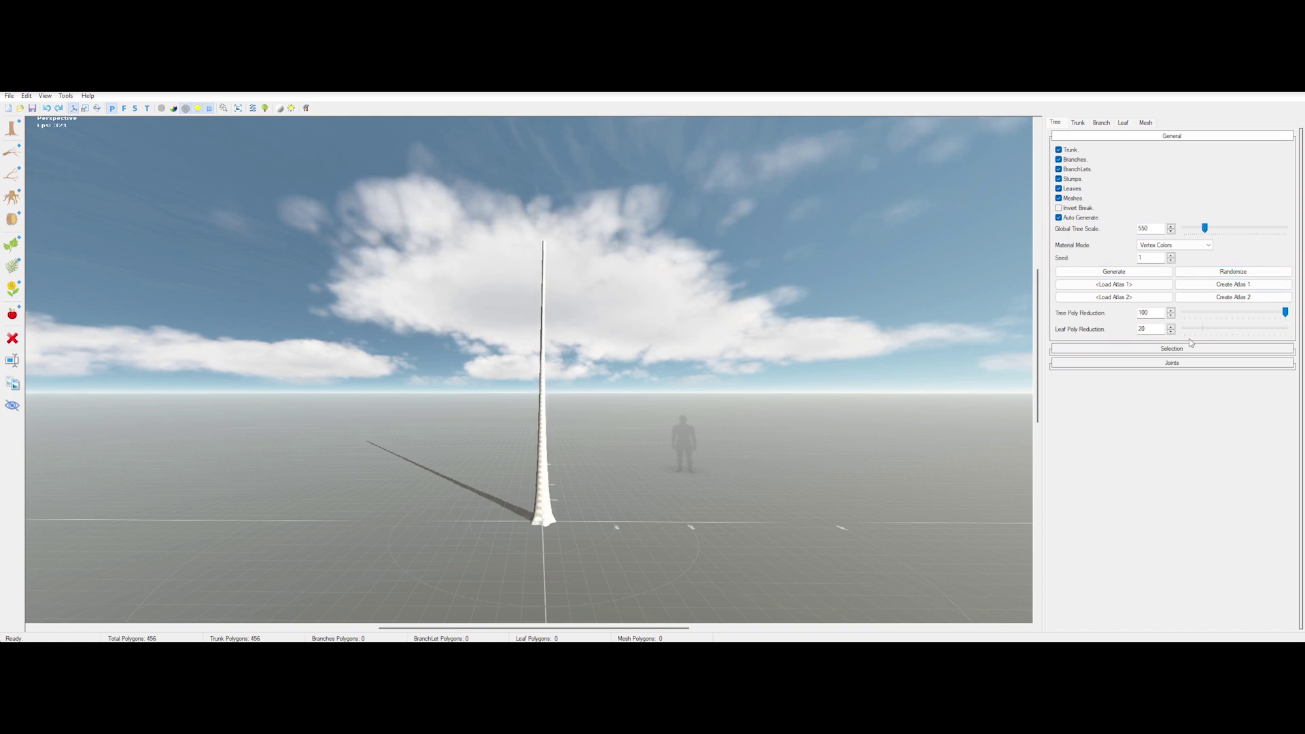
Step: Bend the trunk at an upper joint, trying a length of 132 and a yaw of 5, and reset the joints
left_click(1074, 363)
left_click(1059, 377)
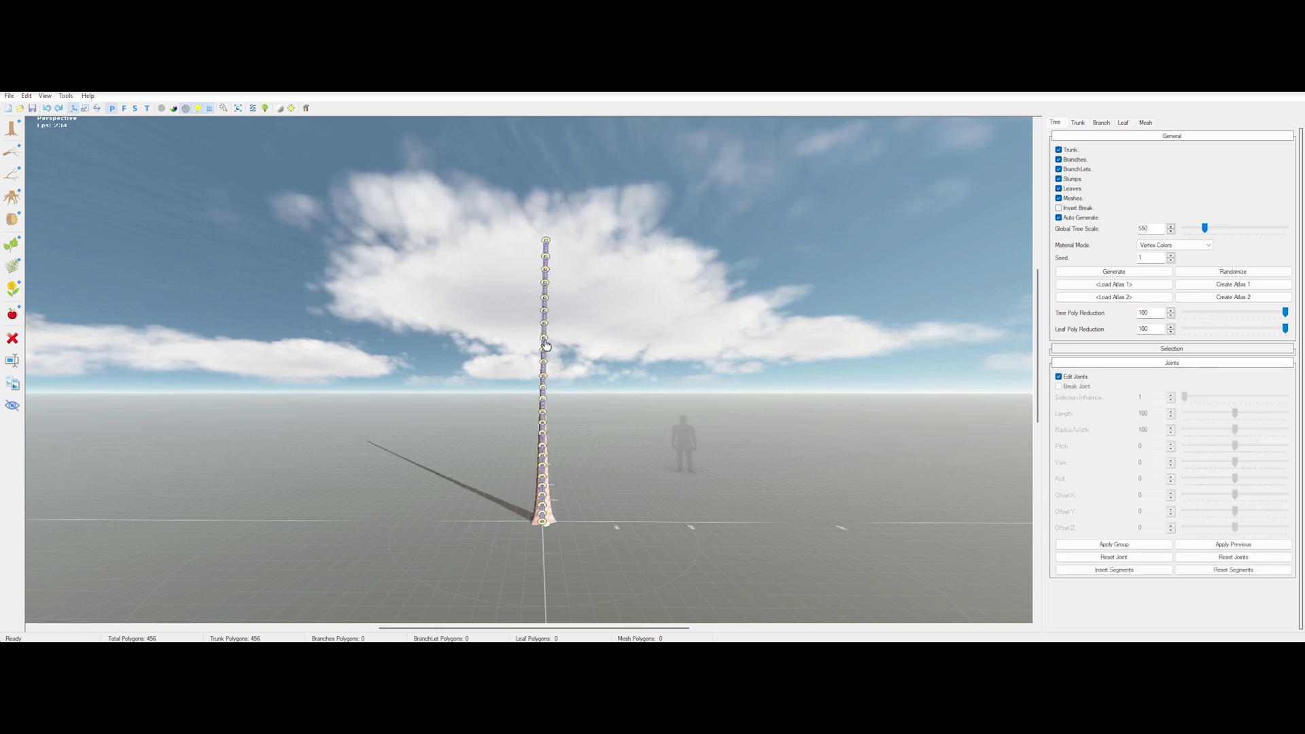
left_click(544, 314)
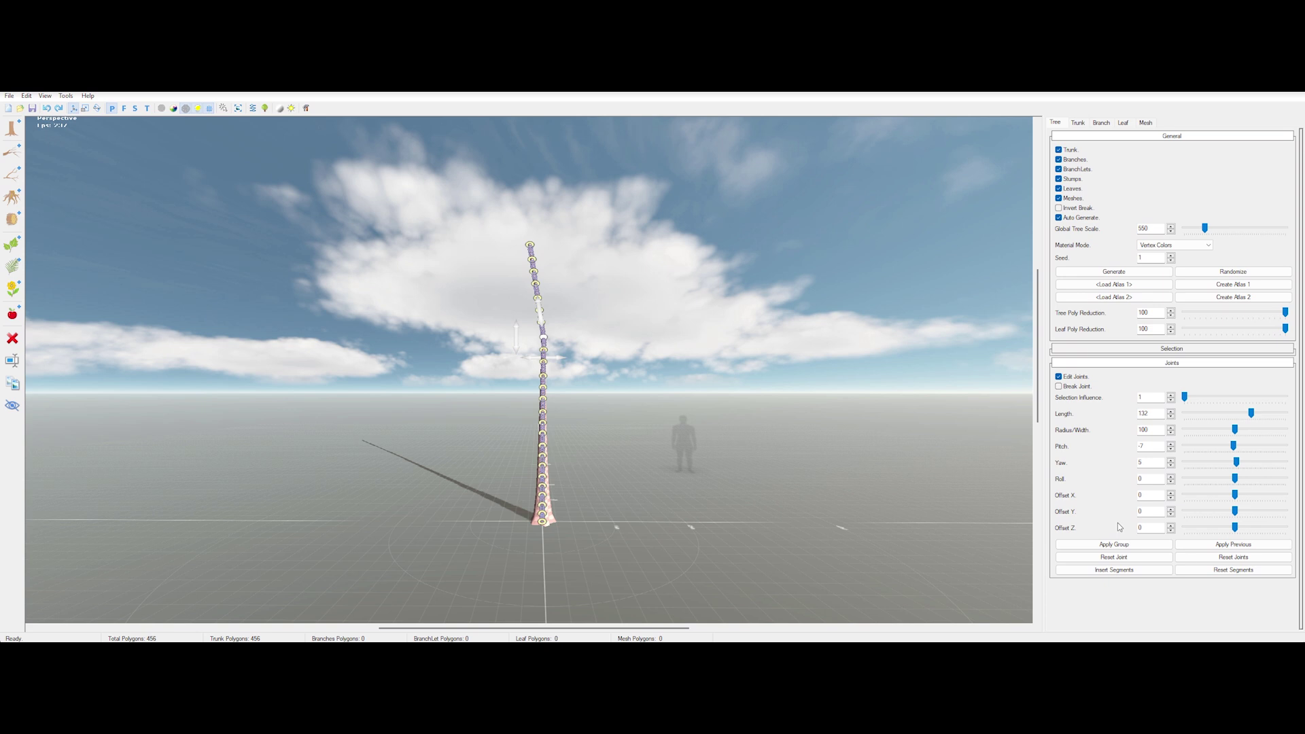
left_click(1233, 557)
left_click(1079, 378)
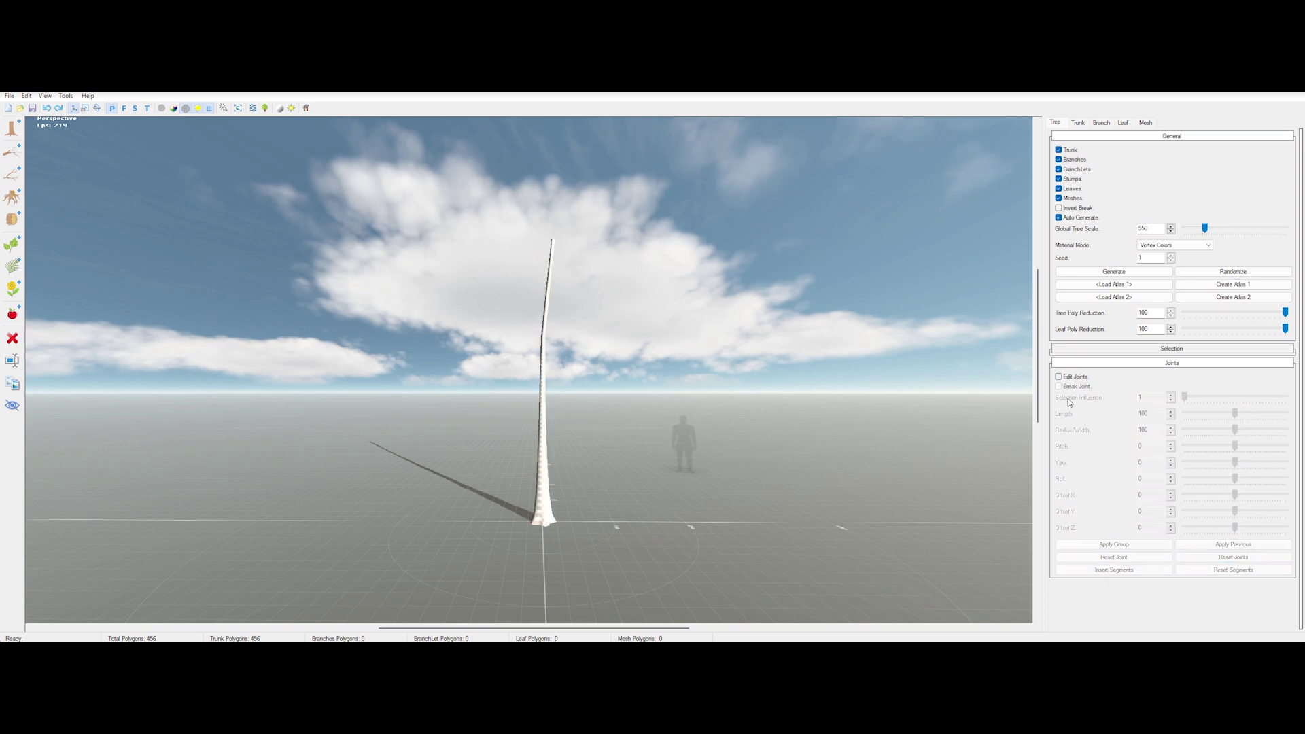
Step: Set the trunk count to 2 and raise the trunk split assignment to fork the upper trunk
left_click(1080, 125)
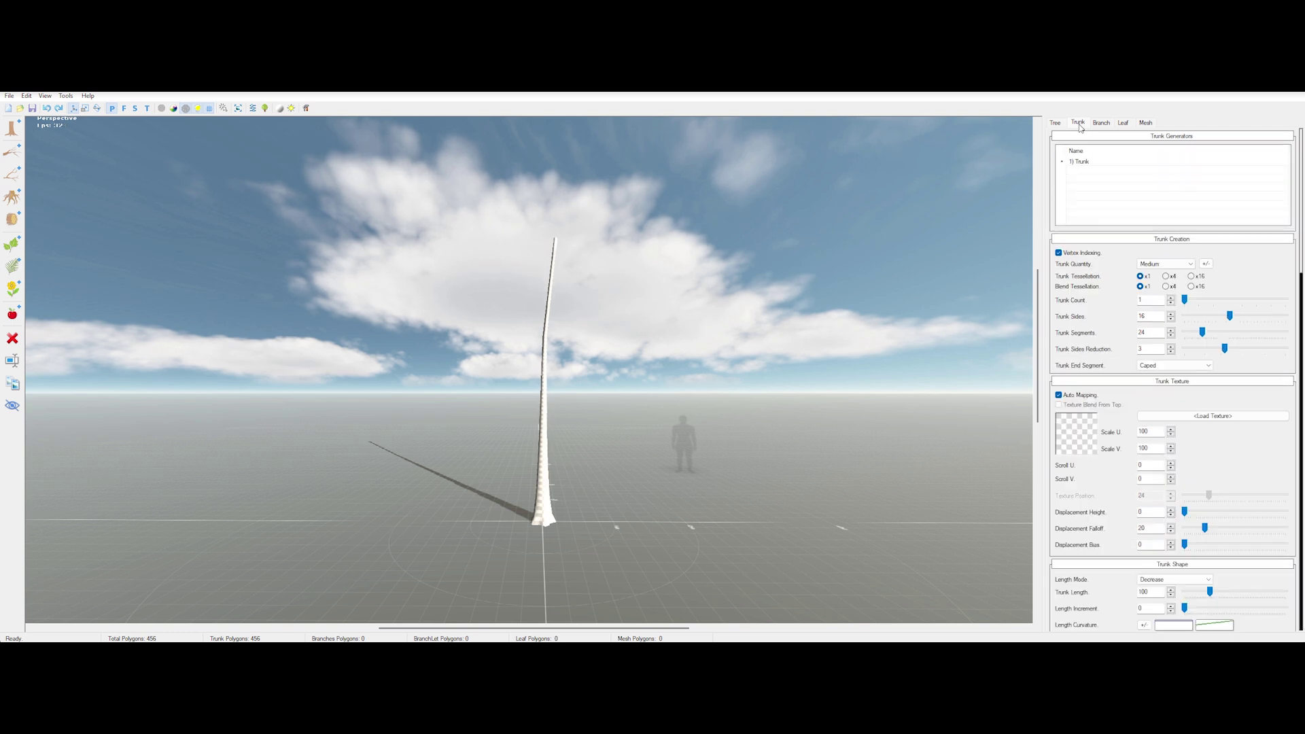
scroll(1103, 323, "down", 2)
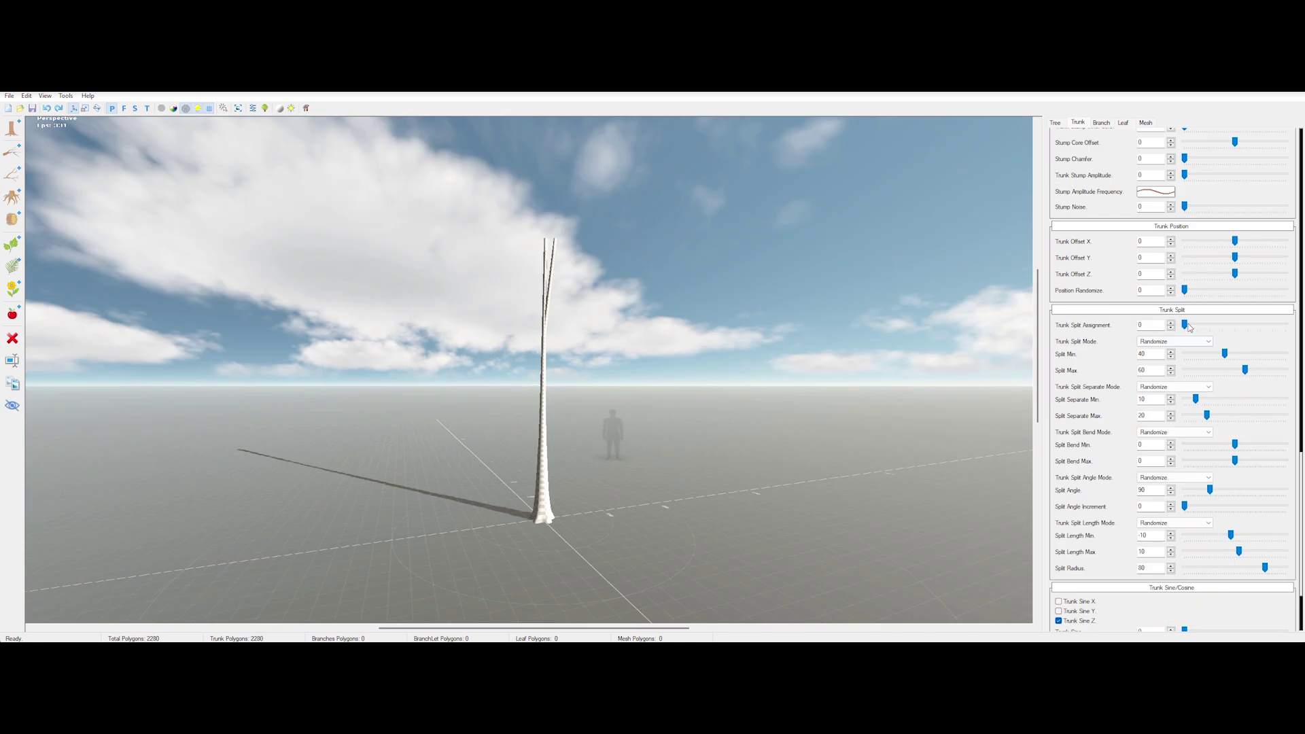
left_click_drag(1184, 325, 1220, 326)
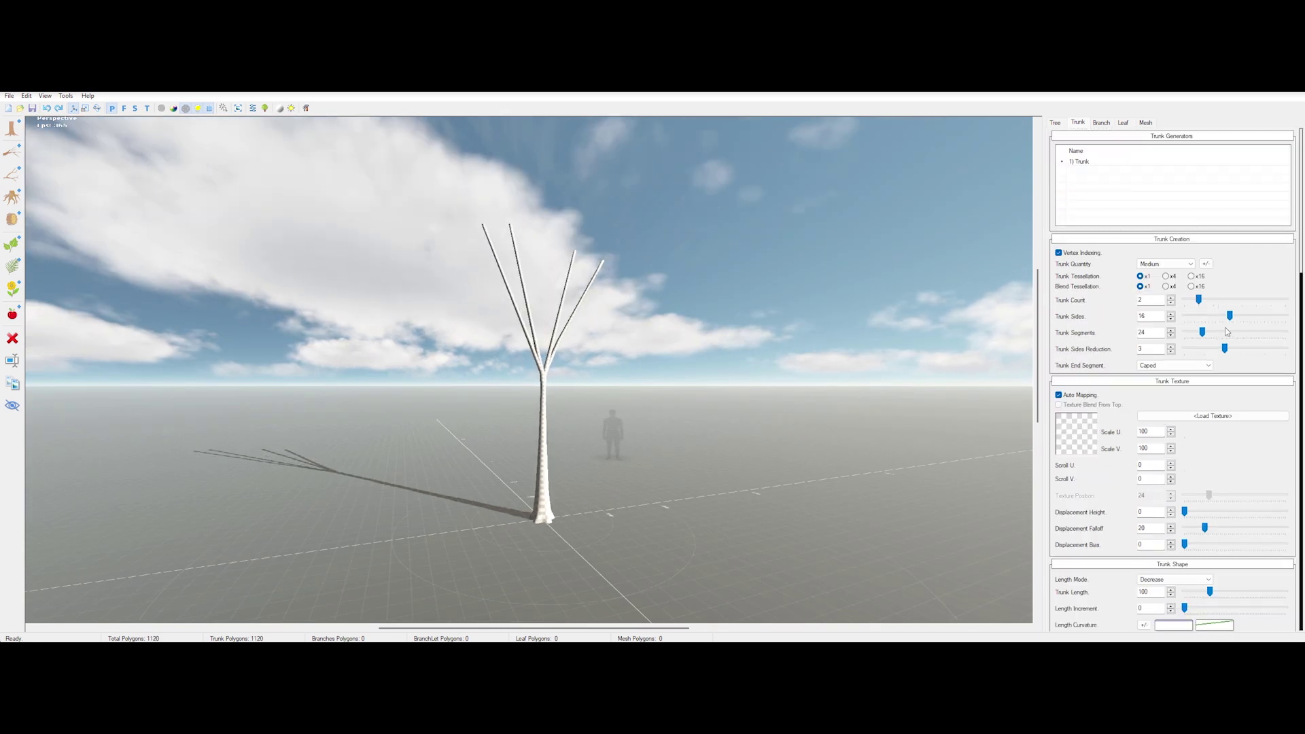
Step: Give the trunk 25 sides, 66 segments and a tapered end segment
left_click_drag(1229, 317, 1203, 333)
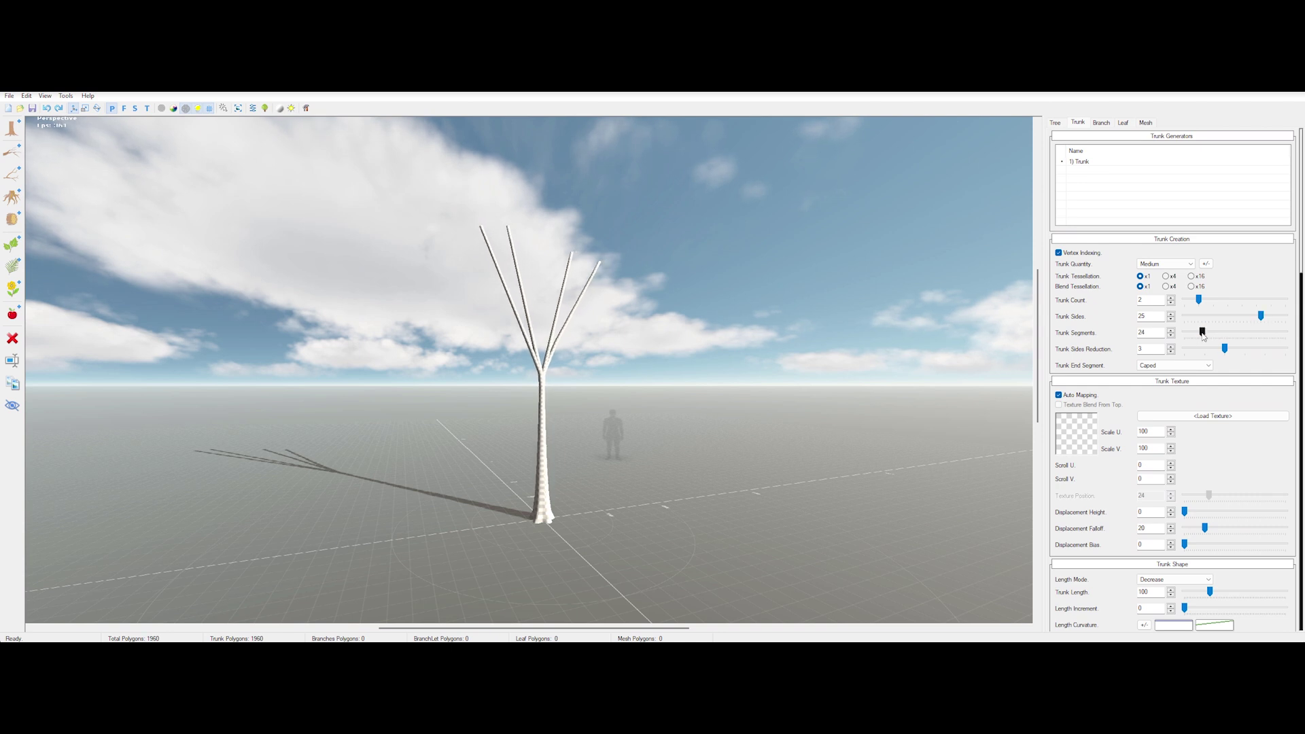
scroll(1211, 365, "down", 3)
left_click(1209, 304)
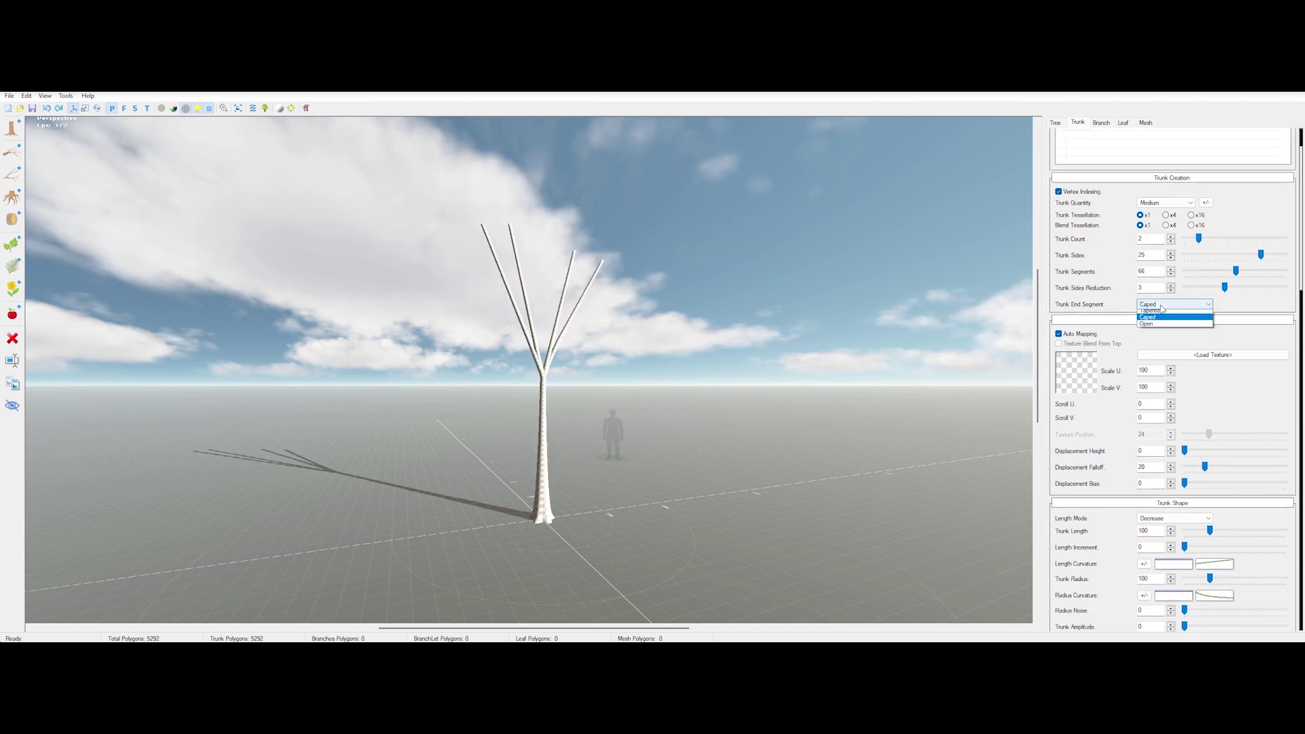
left_click(1156, 318)
Step: Apply the bark04 texture from the texture library to the trunk as its diffuse map, with matching normal and roughness maps
left_click_drag(449, 281, 1203, 398)
left_click(1213, 355)
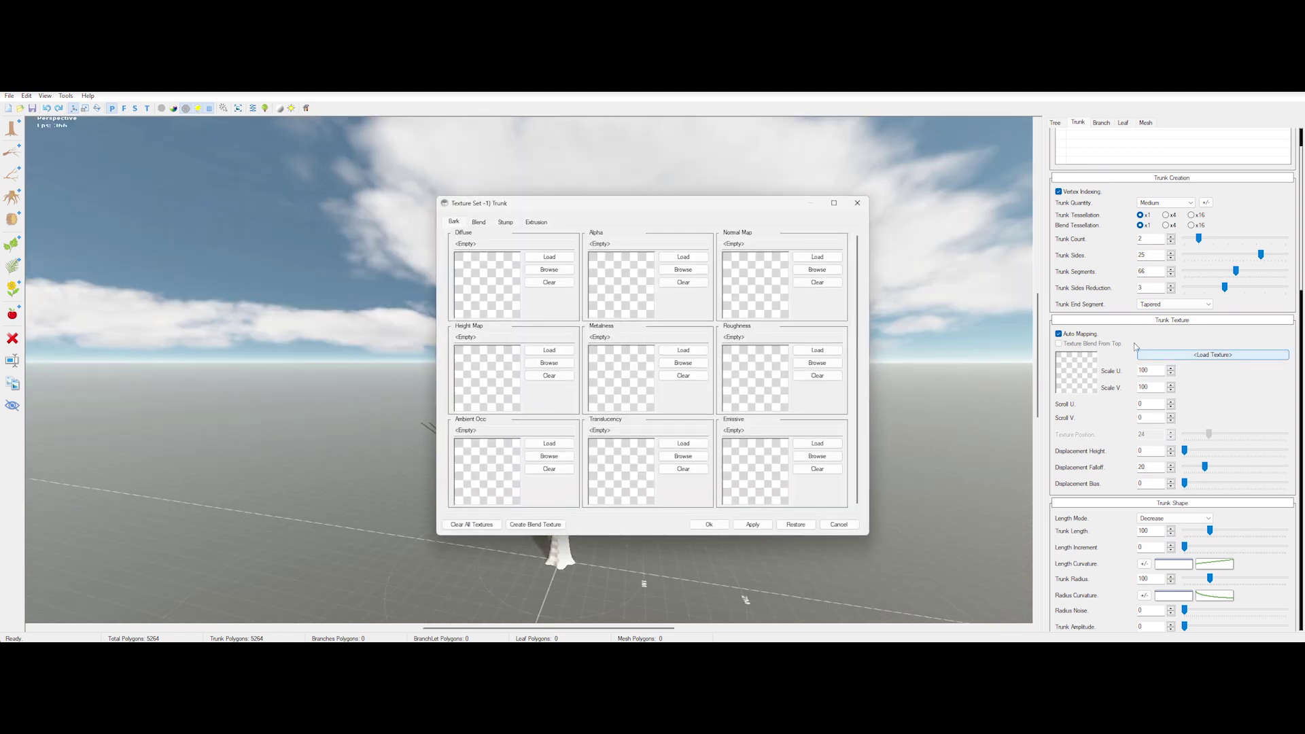
left_click(552, 271)
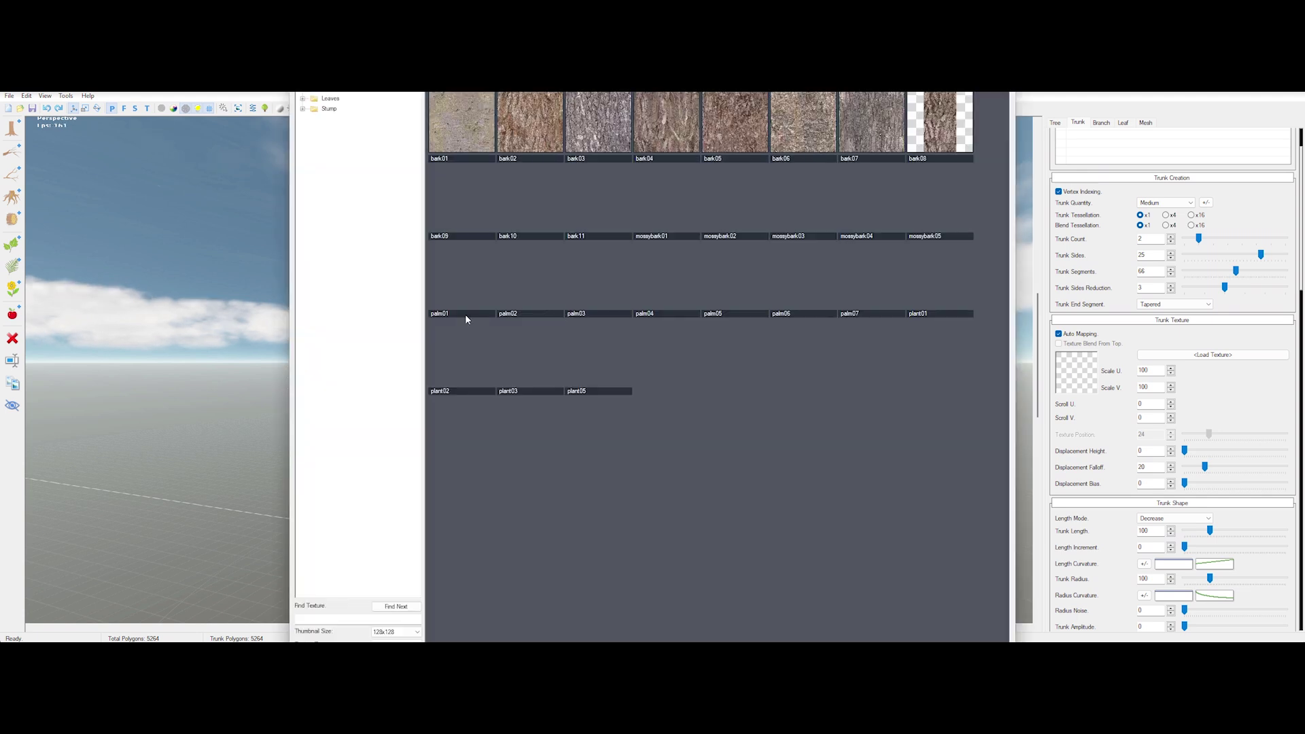
double_click(675, 127)
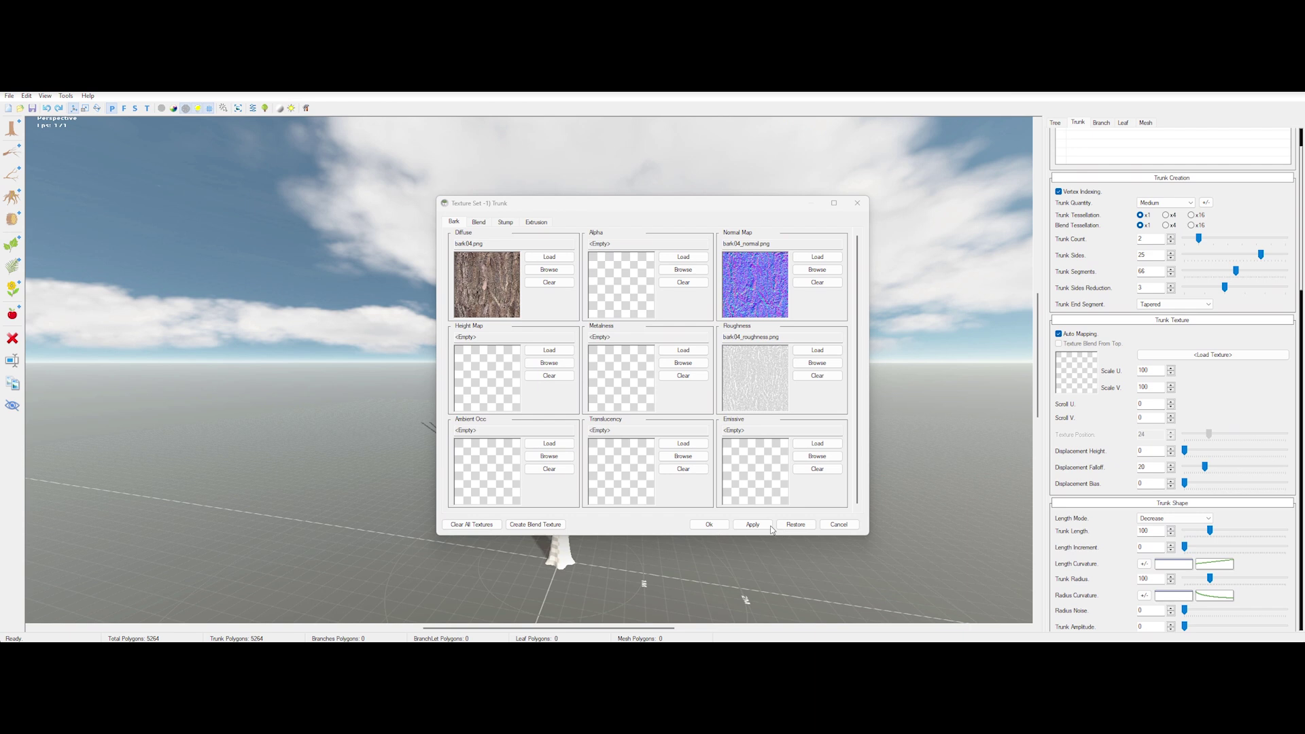
left_click(710, 527)
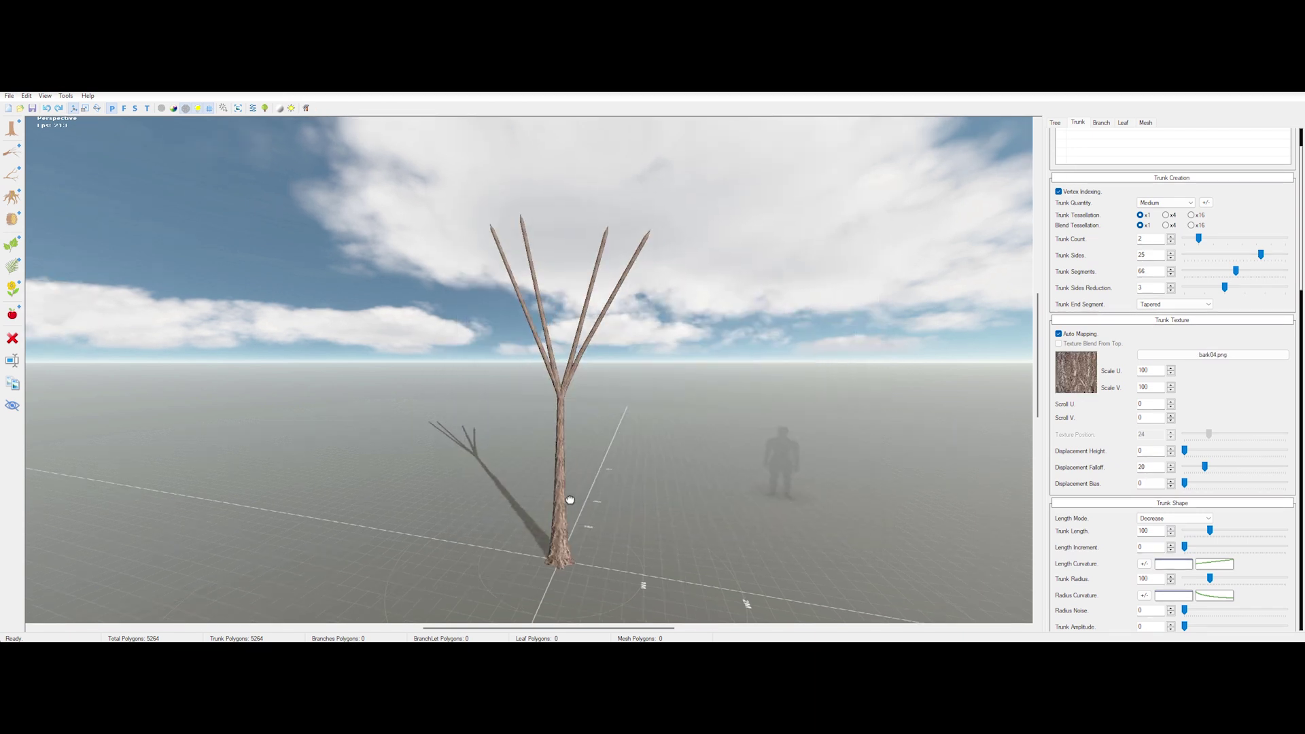
Step: Set the trunk's displacement height to 16, falloff to 26, length to 55, length increment to 35, radius to 110 and radius noise to 30
mouse_move(571, 501)
left_mouse_down()
mouse_move(475, 498)
mouse_move(582, 501)
left_mouse_up()
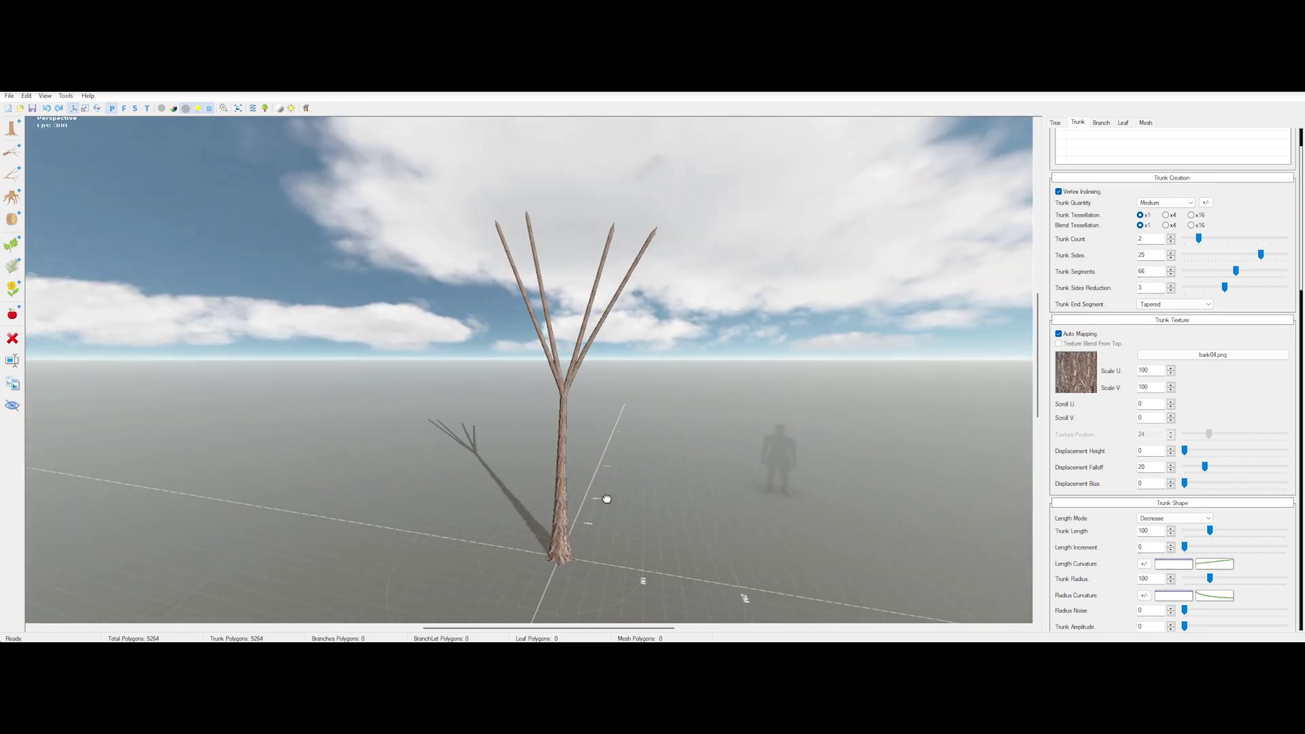
scroll(1196, 340, "down", 3)
left_click_drag(1184, 329, 1203, 331)
scroll(597, 519, "up", 5)
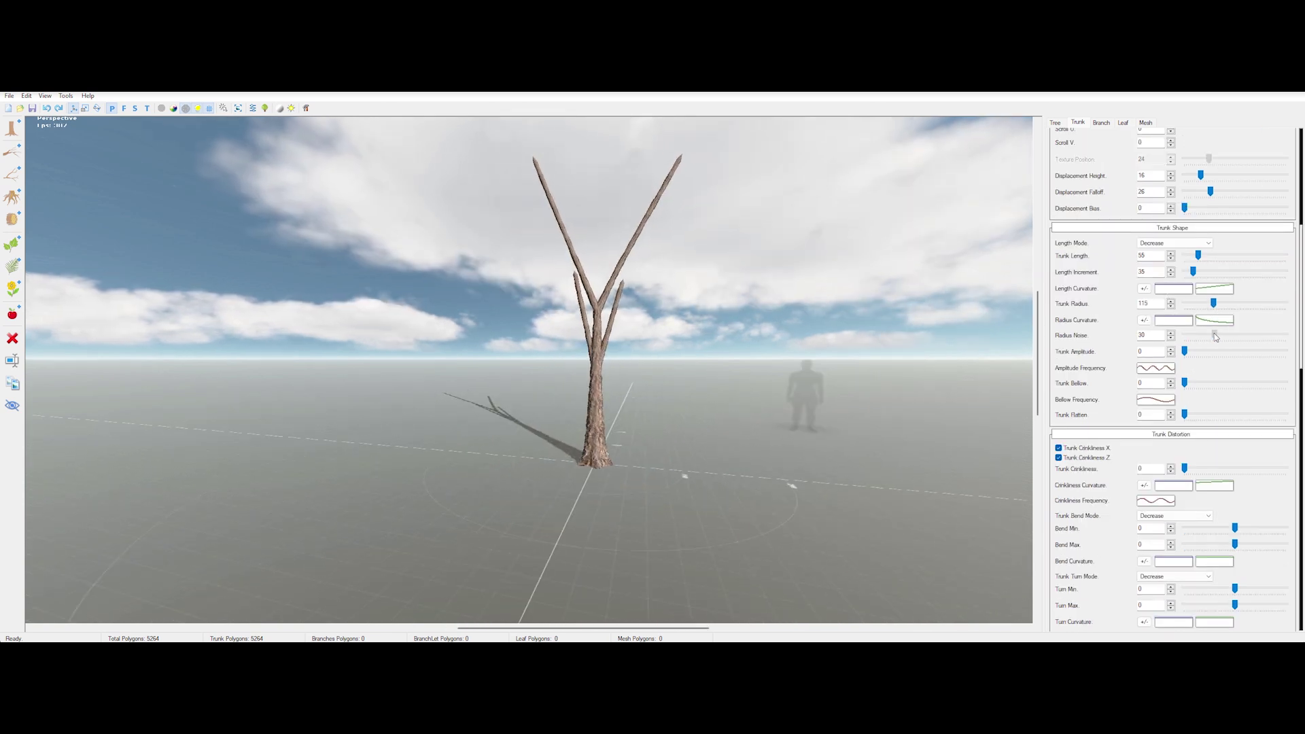
Step: Distort the trunk with crinkliness 8, bend max 10, turn min and max -10, twist min -15 and twist max 25, and adjust its gravity
left_click_drag(557, 517, 593, 517)
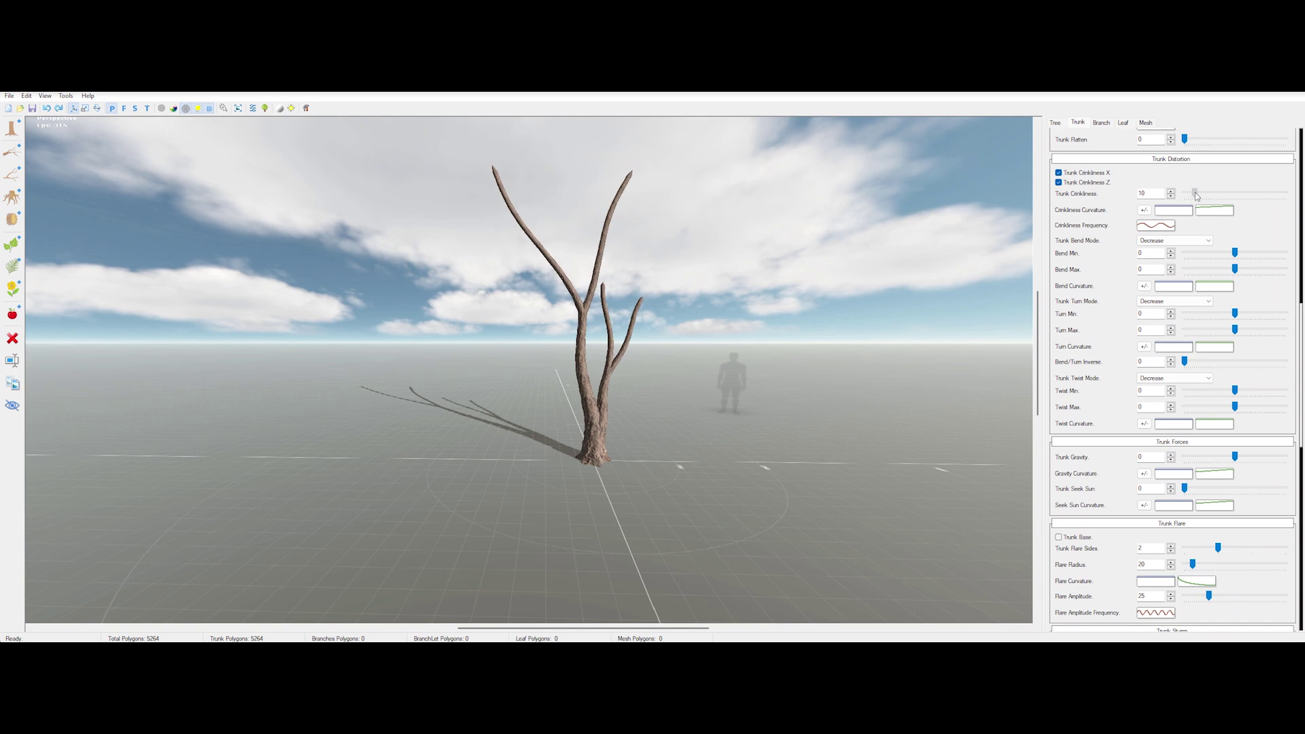
left_click_drag(516, 357, 562, 356)
left_click_drag(1235, 270, 1237, 270)
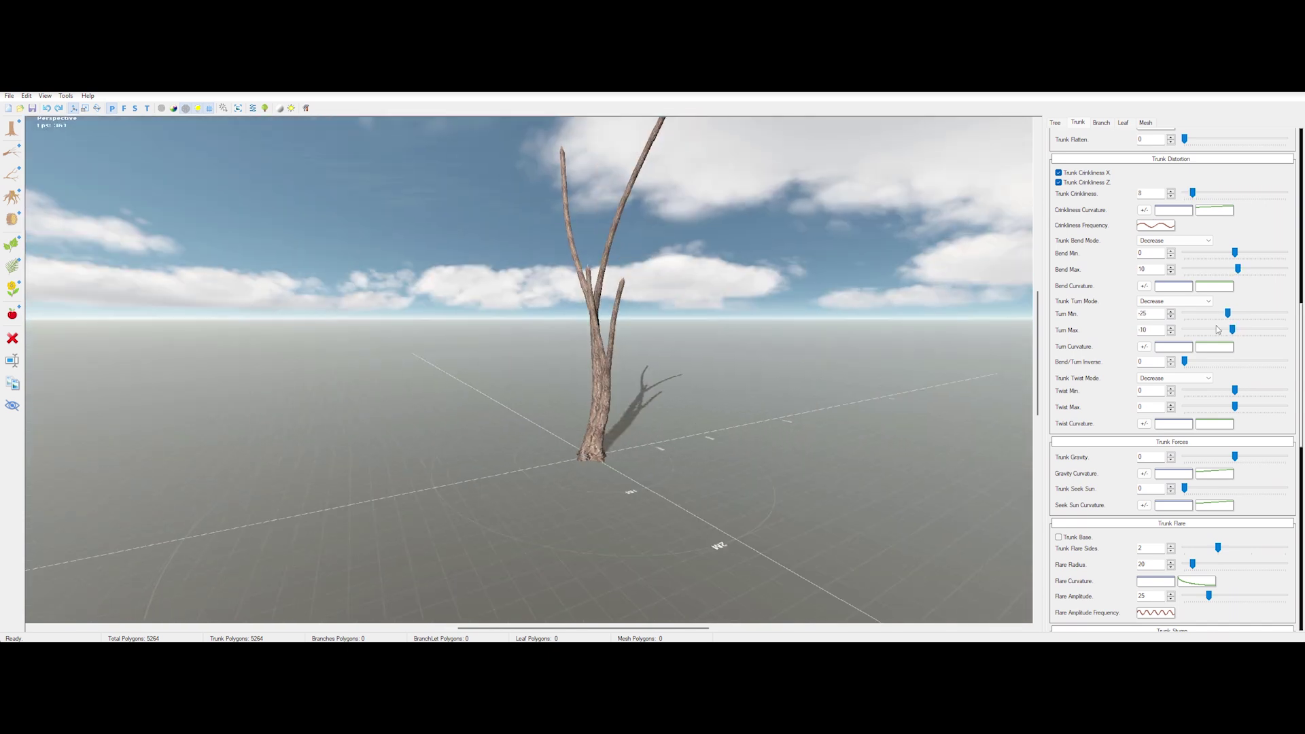
left_click_drag(802, 429, 881, 429)
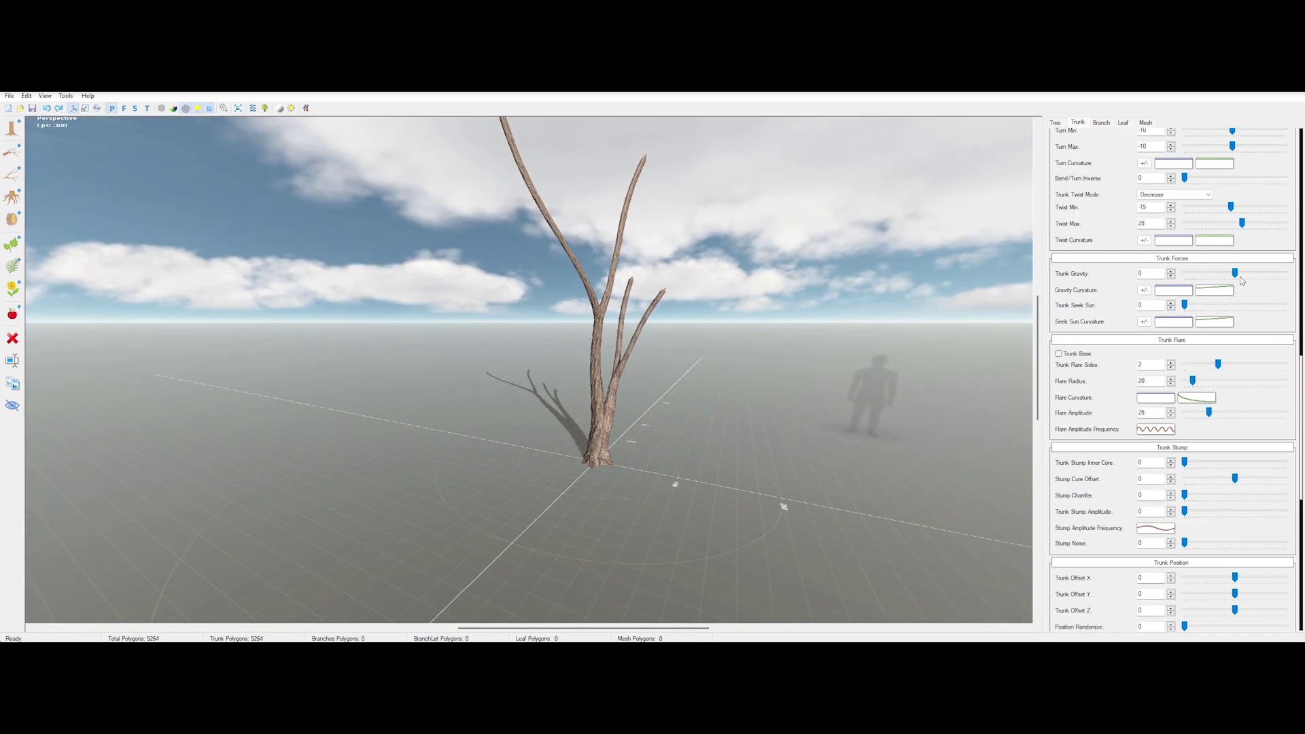
left_click_drag(1235, 273, 1233, 274)
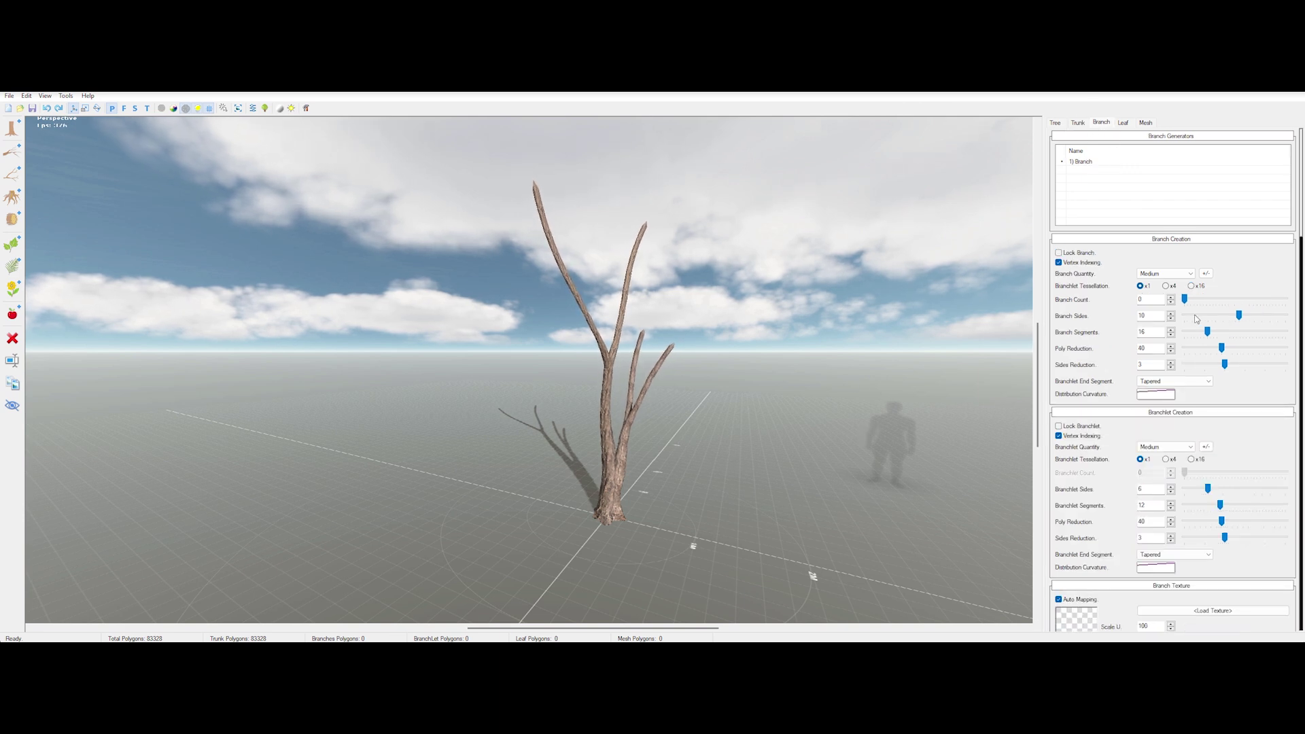
Step: Add branches to the trunk with a count of 30 and 14 sides, plus branchlets with a count of 36
left_click_drag(1185, 299, 1194, 302)
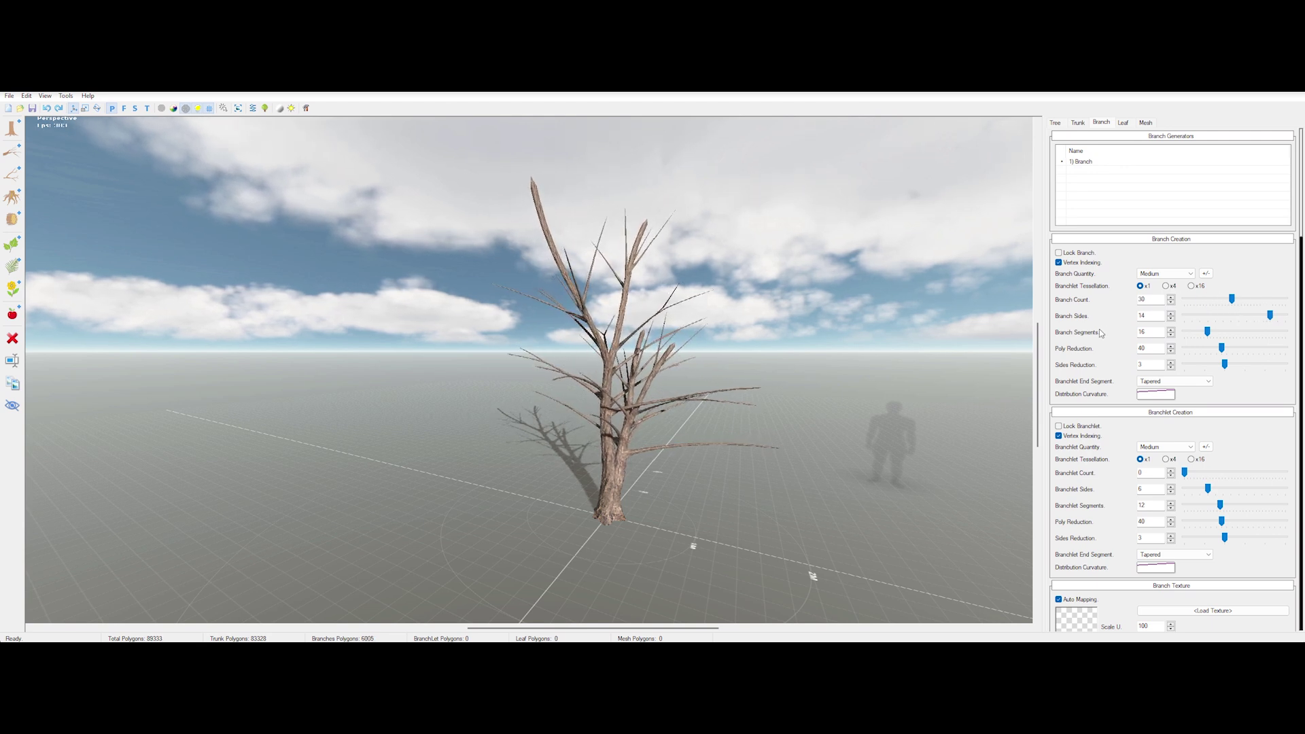
scroll(1101, 333, "down", 1)
left_click_drag(581, 413, 632, 412)
scroll(1102, 388, "down", 1)
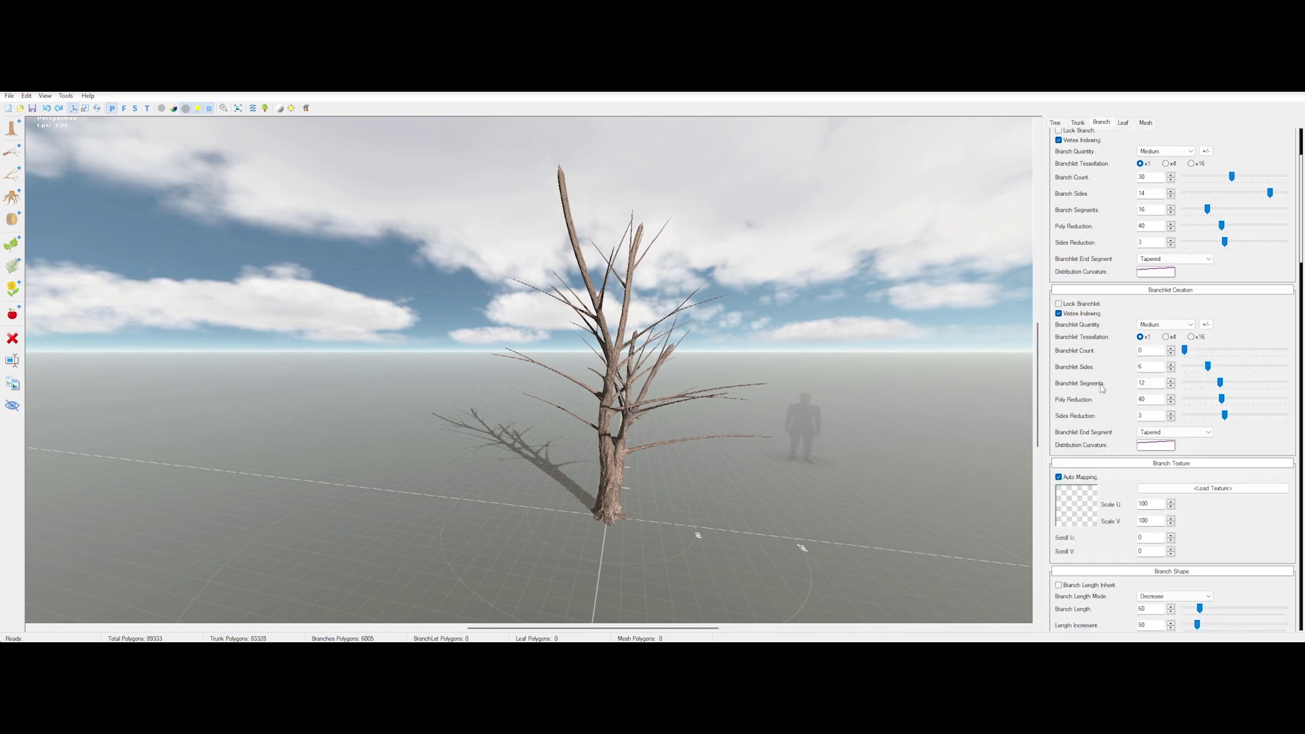
left_click_drag(707, 435, 778, 454)
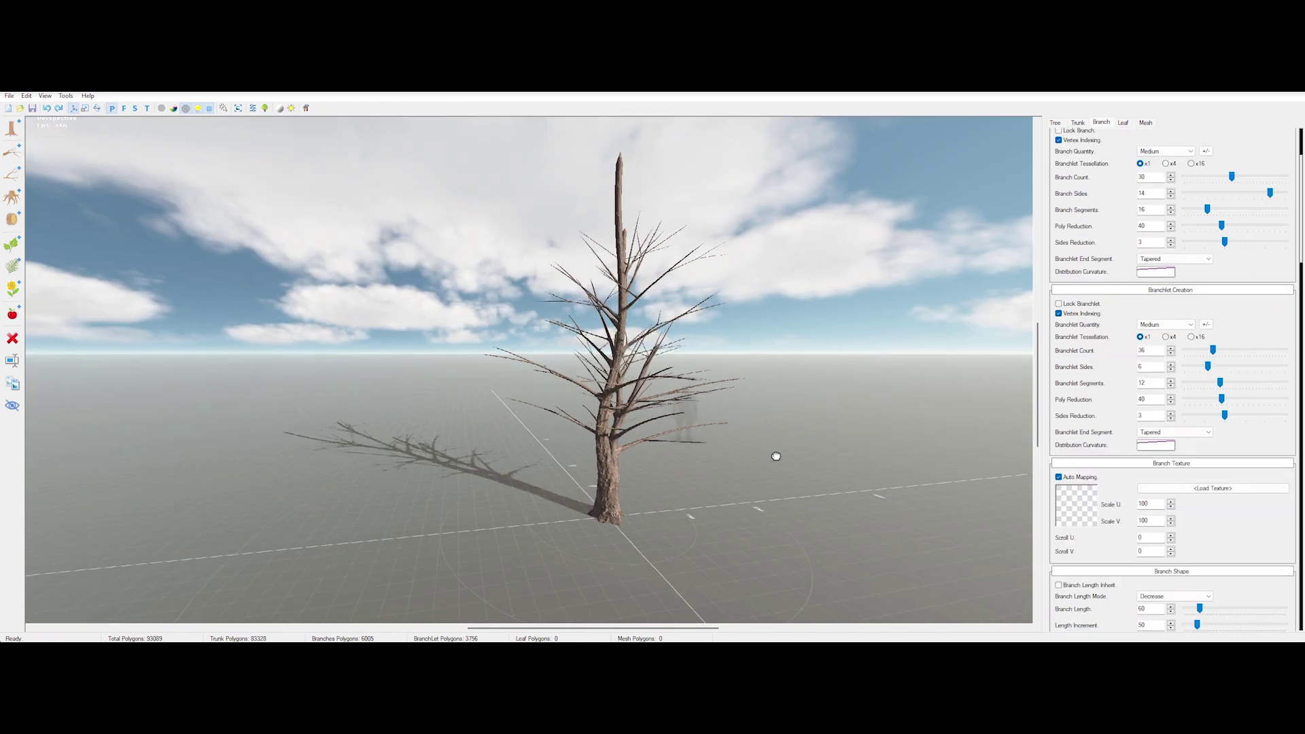
Step: Roughen the branches with radius noise 16, amplitude 52 and crinkliness 24
scroll(1156, 381, "down", 5)
left_click_drag(1200, 304, 1190, 307)
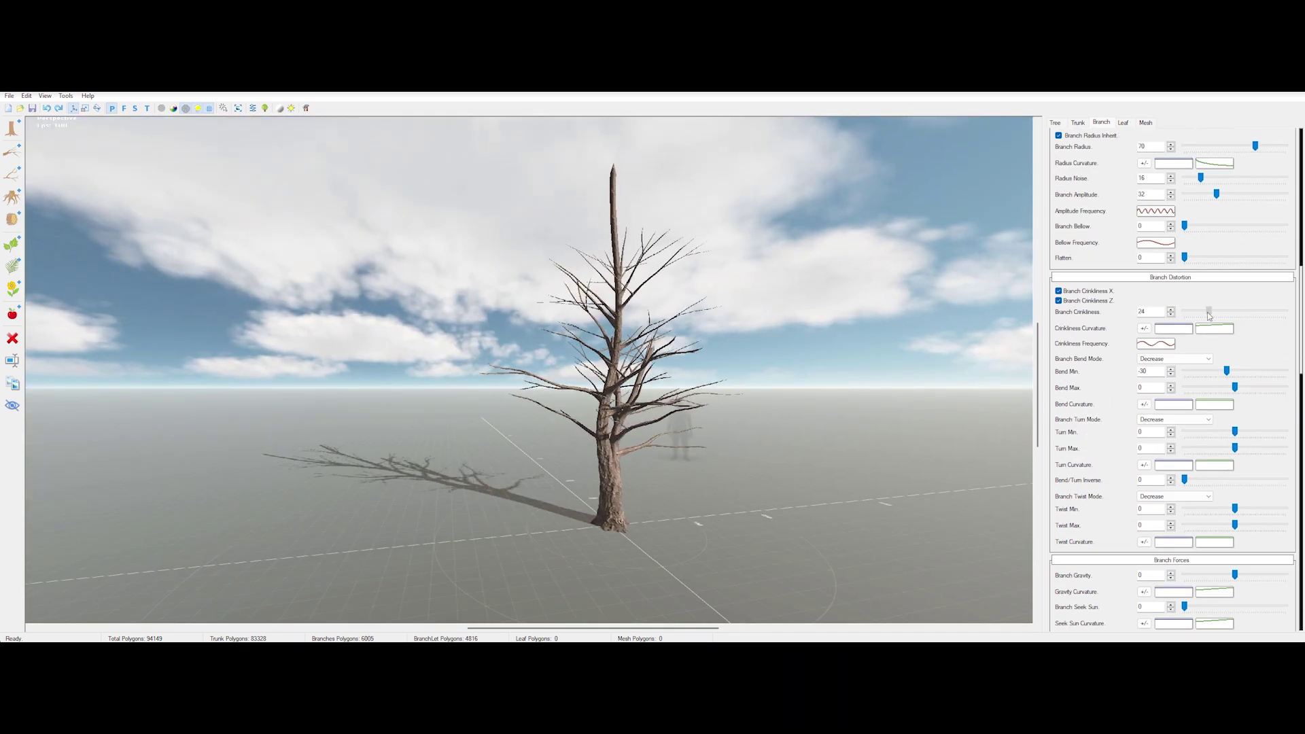
scroll(1207, 312, "down", 1)
scroll(1238, 388, "down", 8)
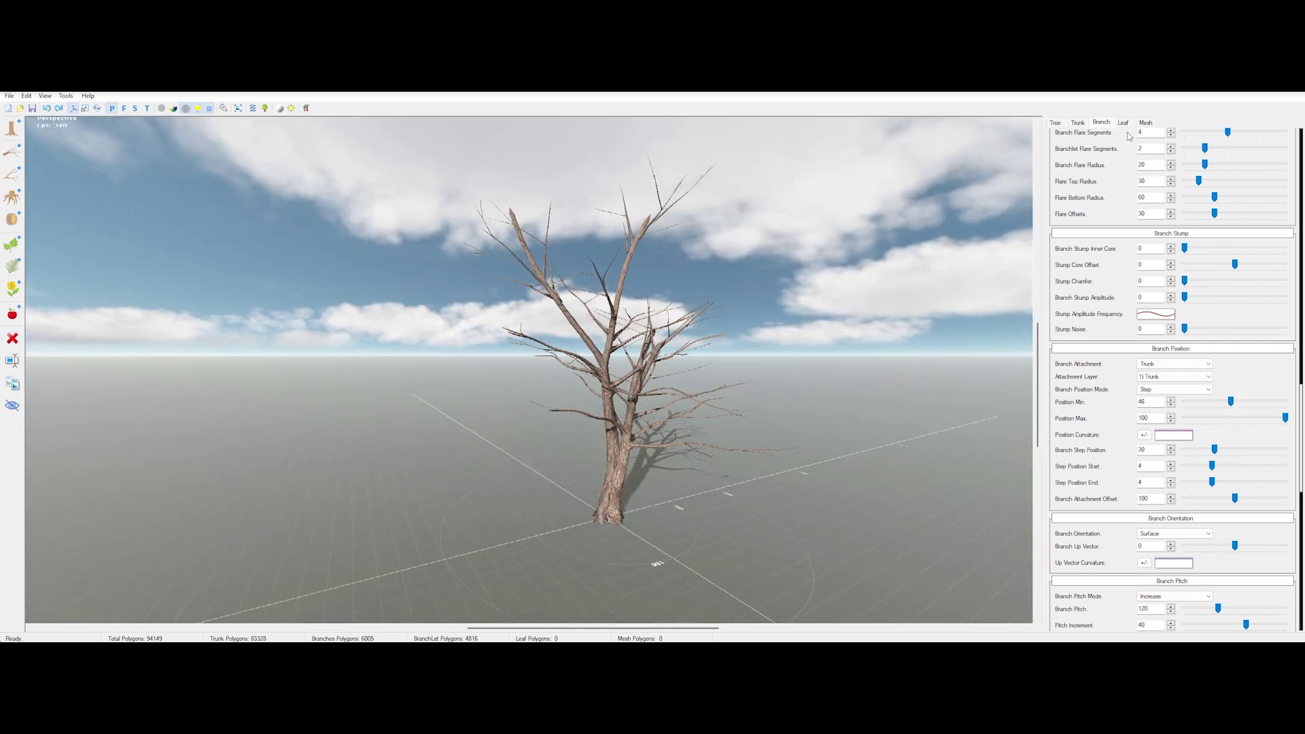
Step: Add leaves to the tree with a leaf count of 200 and 3 leaf sides
left_click(1123, 123)
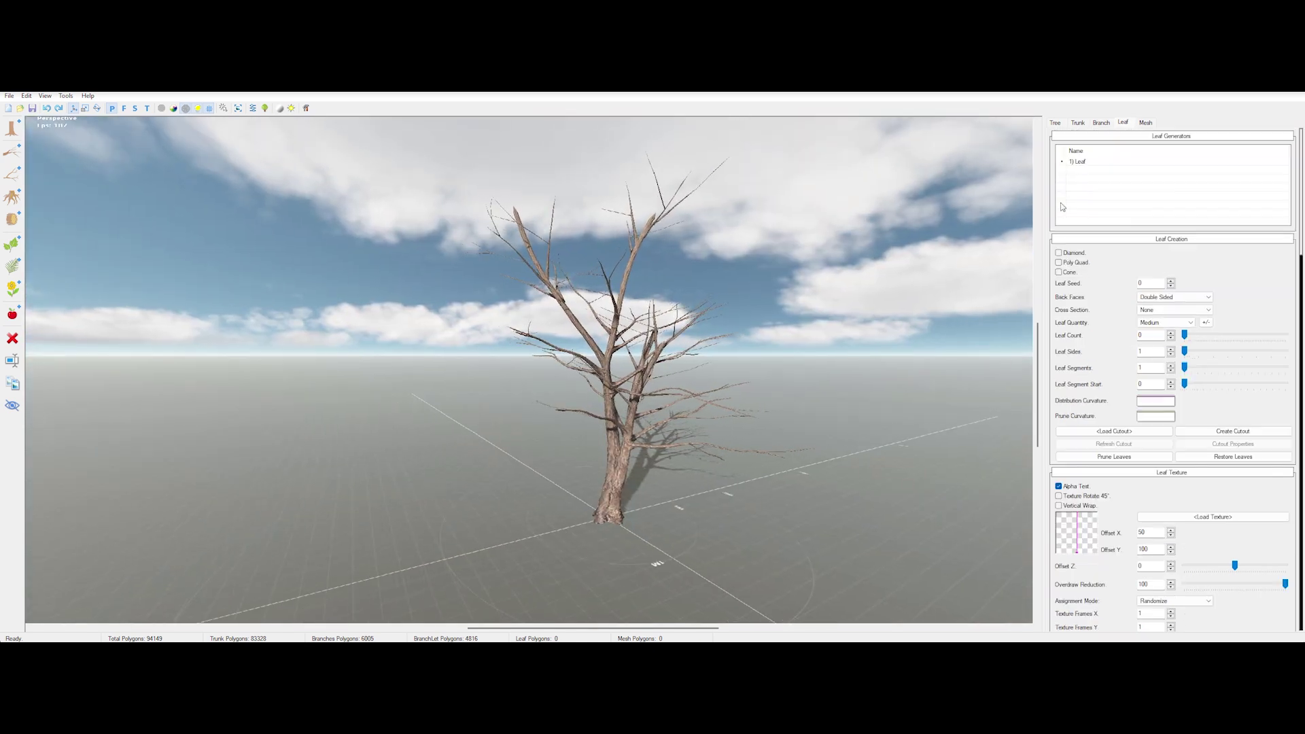
mouse_move(1184, 338)
left_mouse_down()
mouse_move(1208, 338)
mouse_move(1174, 345)
left_mouse_up()
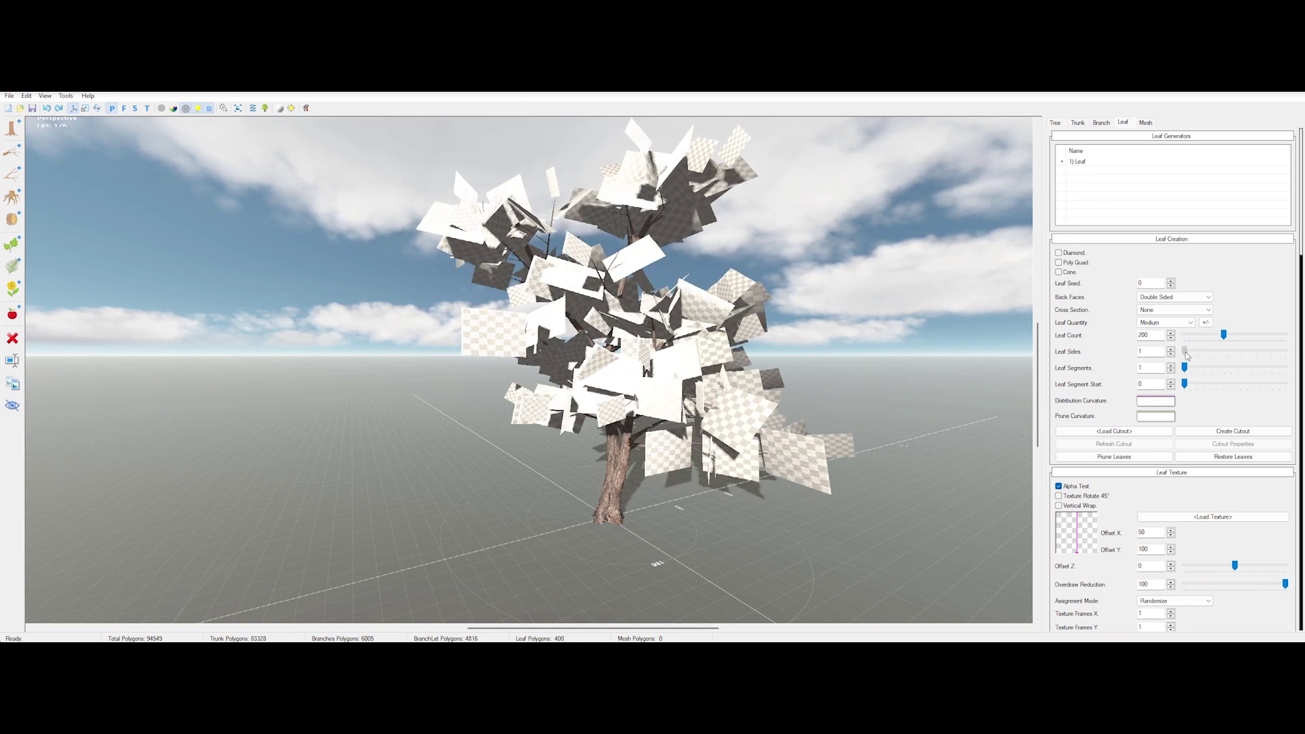
left_click_drag(1200, 352, 1213, 351)
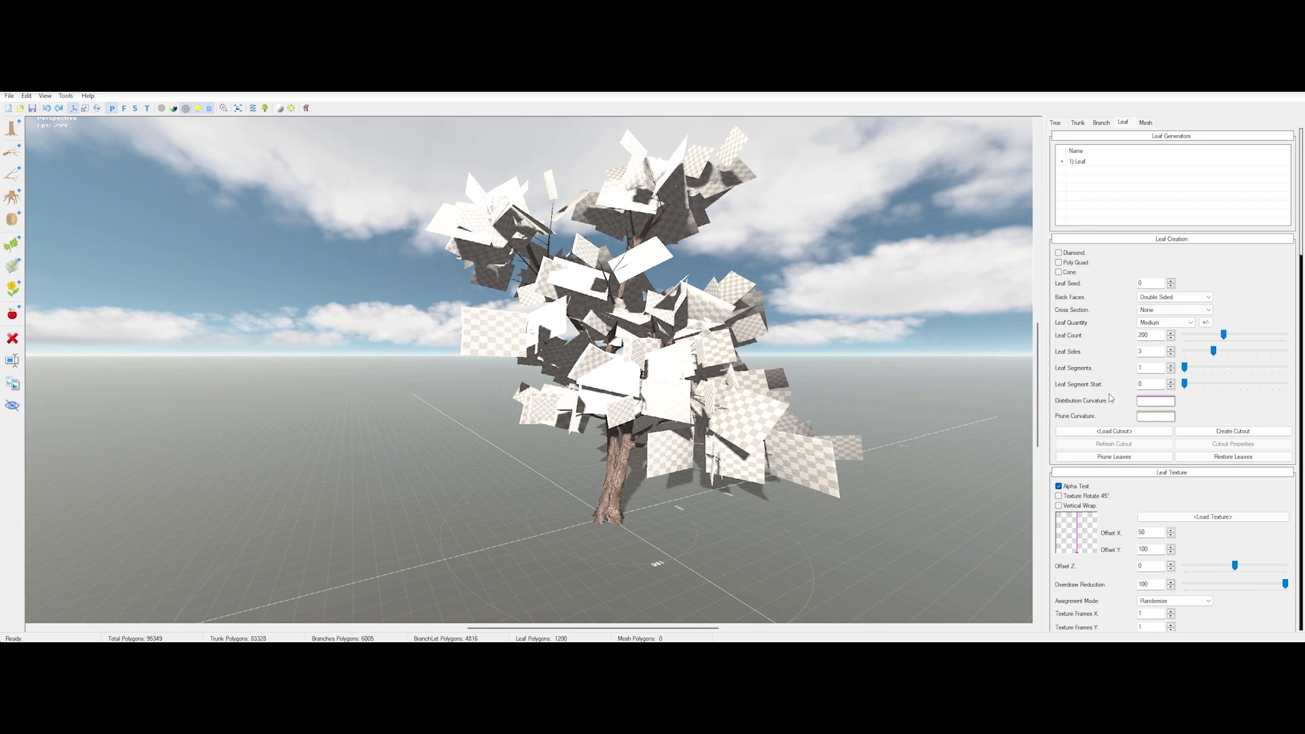
Step: Apply the leaf elm texture set from the texture library to the leaves and align the texture offset with the leaf's stem
scroll(1111, 399, "down", 3)
left_click(1212, 395)
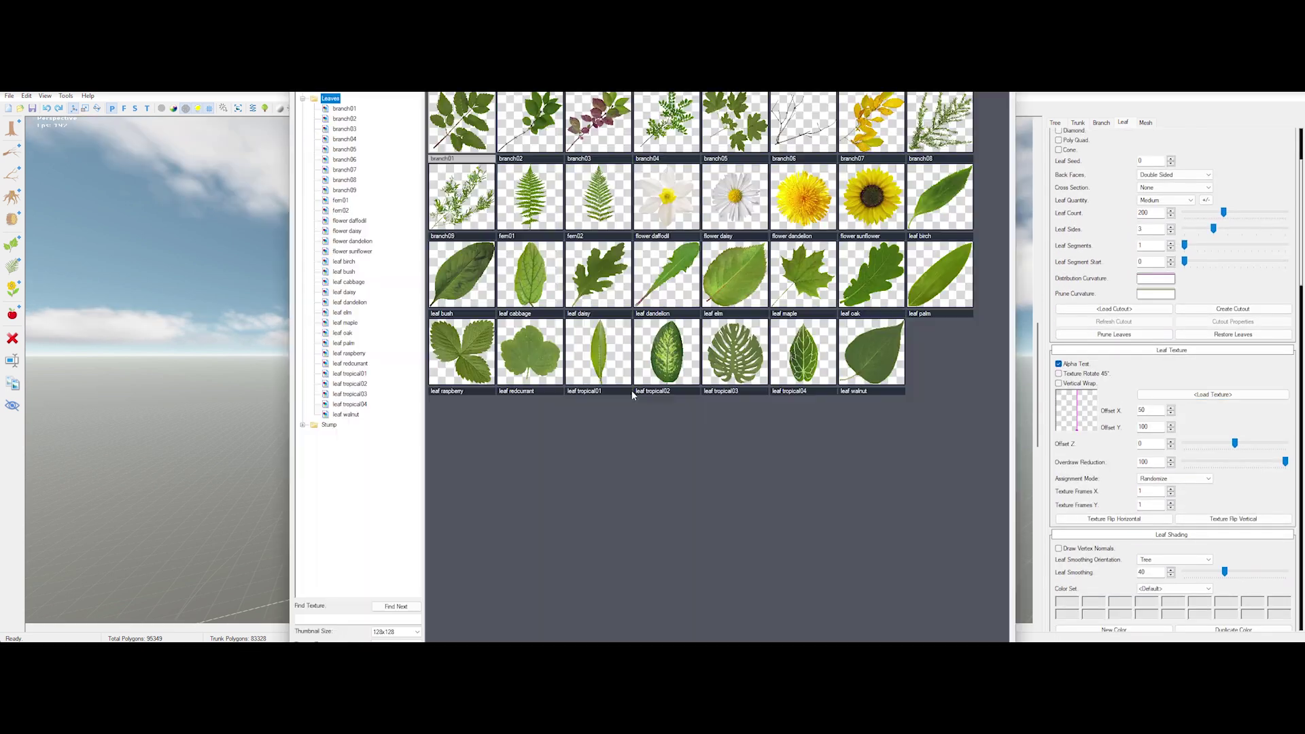
double_click(724, 271)
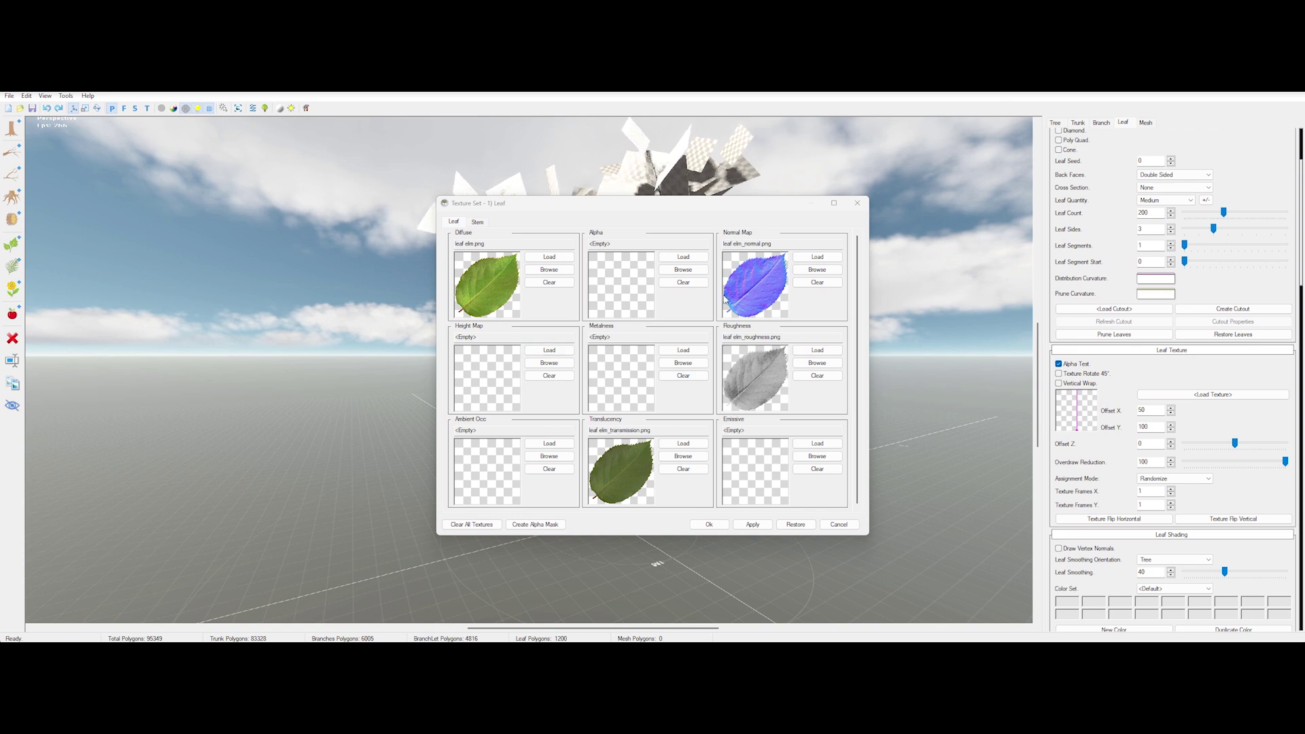
key("Return")
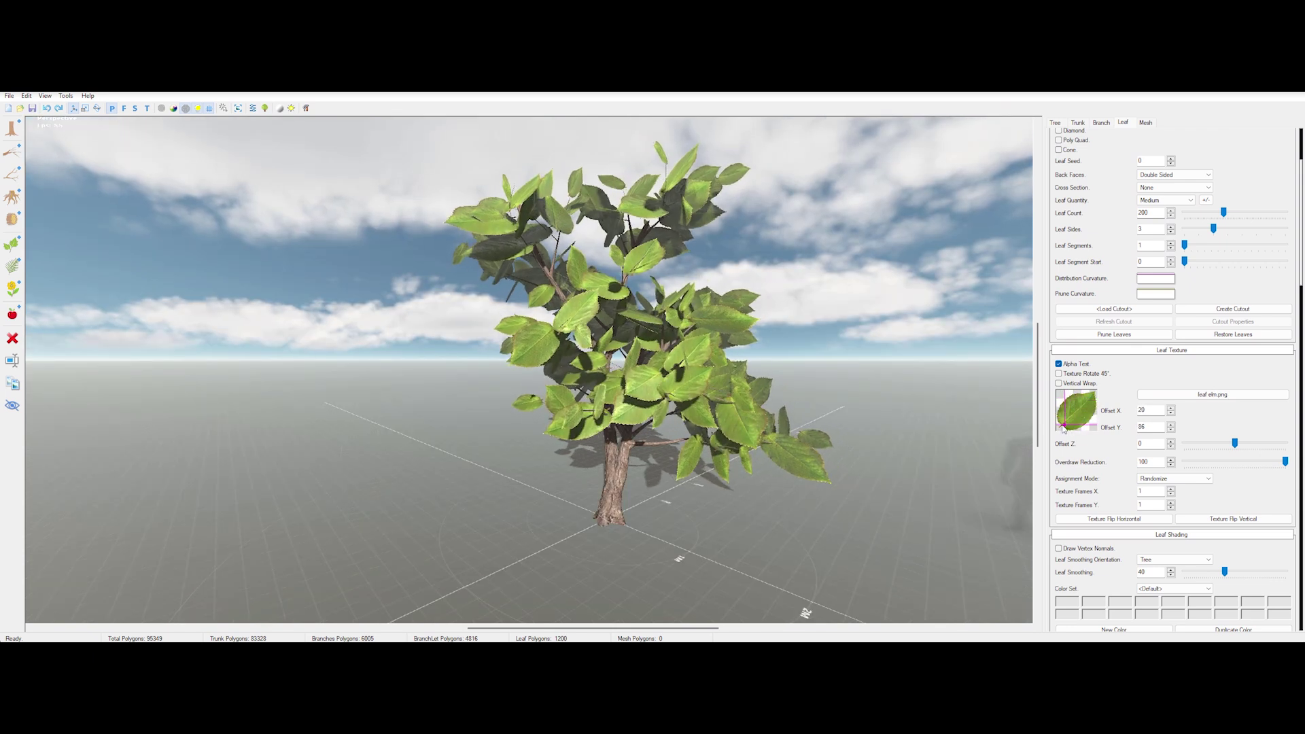
Step: Resize the leaves and distort them with crinkliness 18, bend max 25, turn max 30 and fold max 25
scroll(1133, 406, "down", 5)
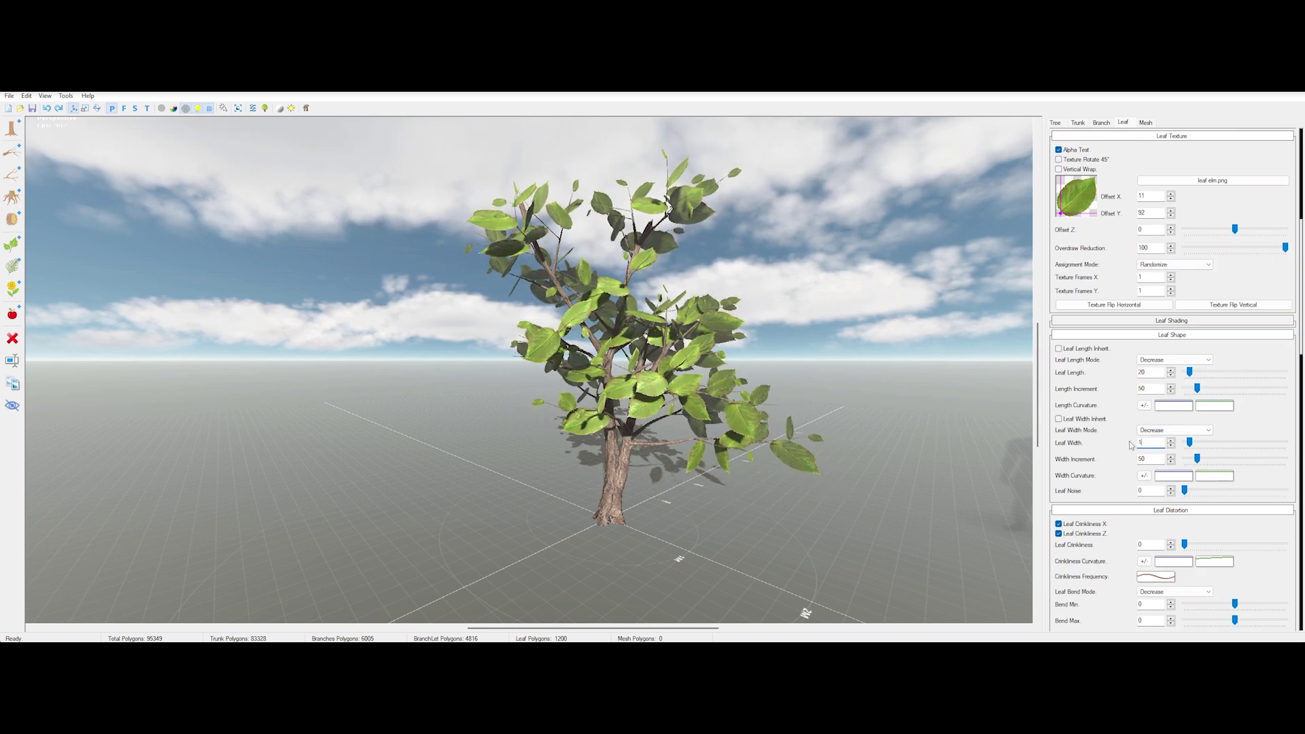
left_click(1142, 459)
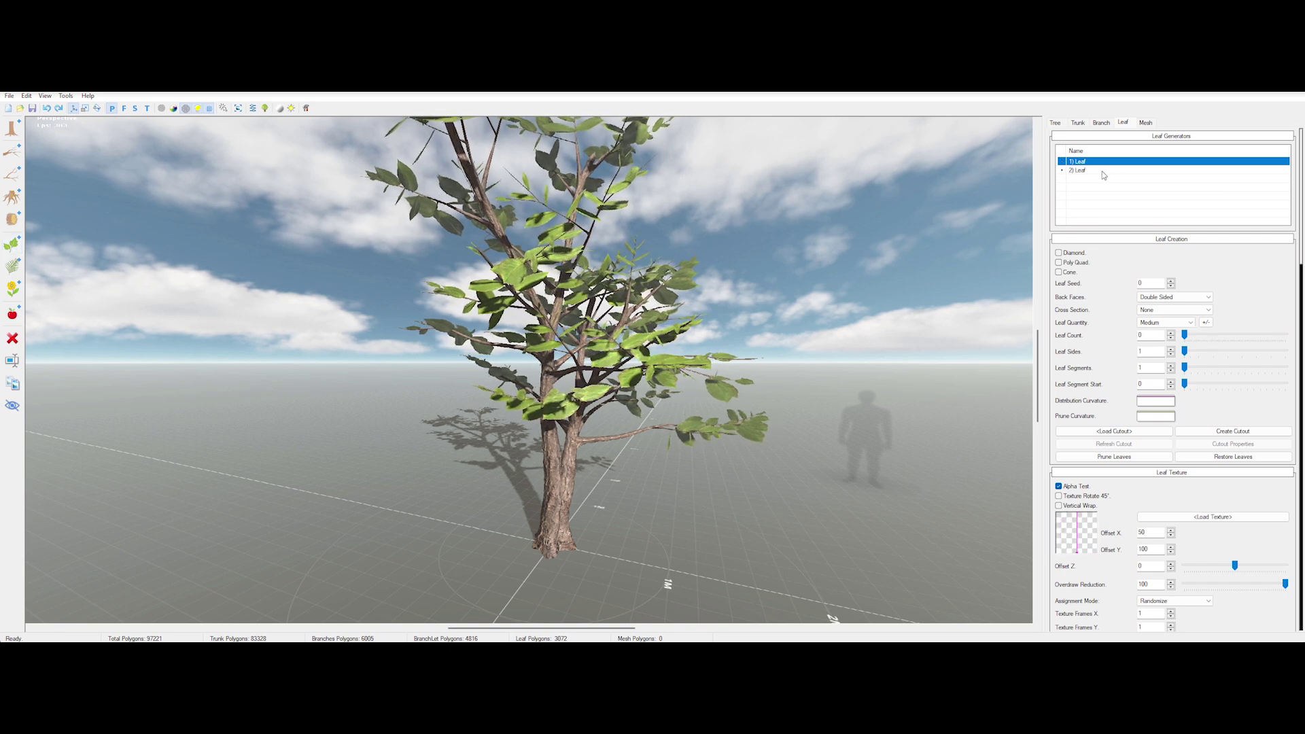
left_click_drag(1184, 335, 1276, 333)
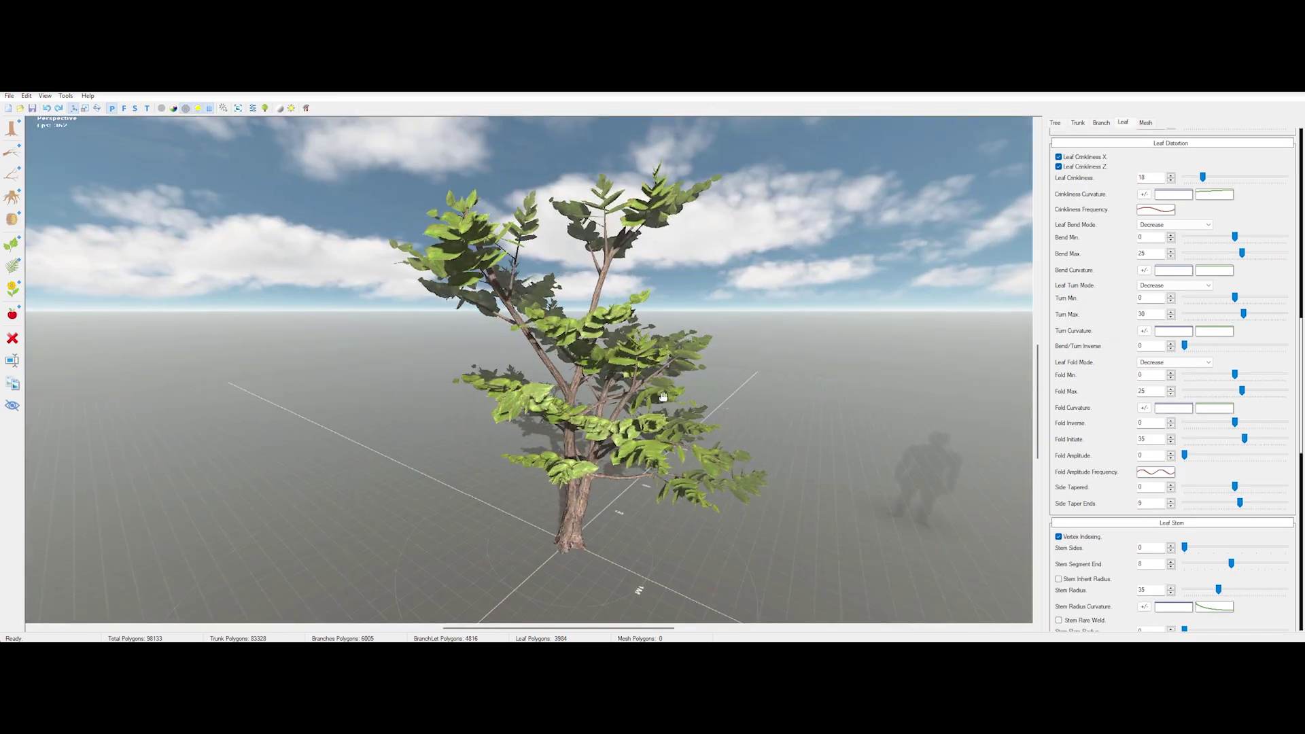
Step: Randomize the whole tree's seed several times to generate different variations
left_click(1055, 123)
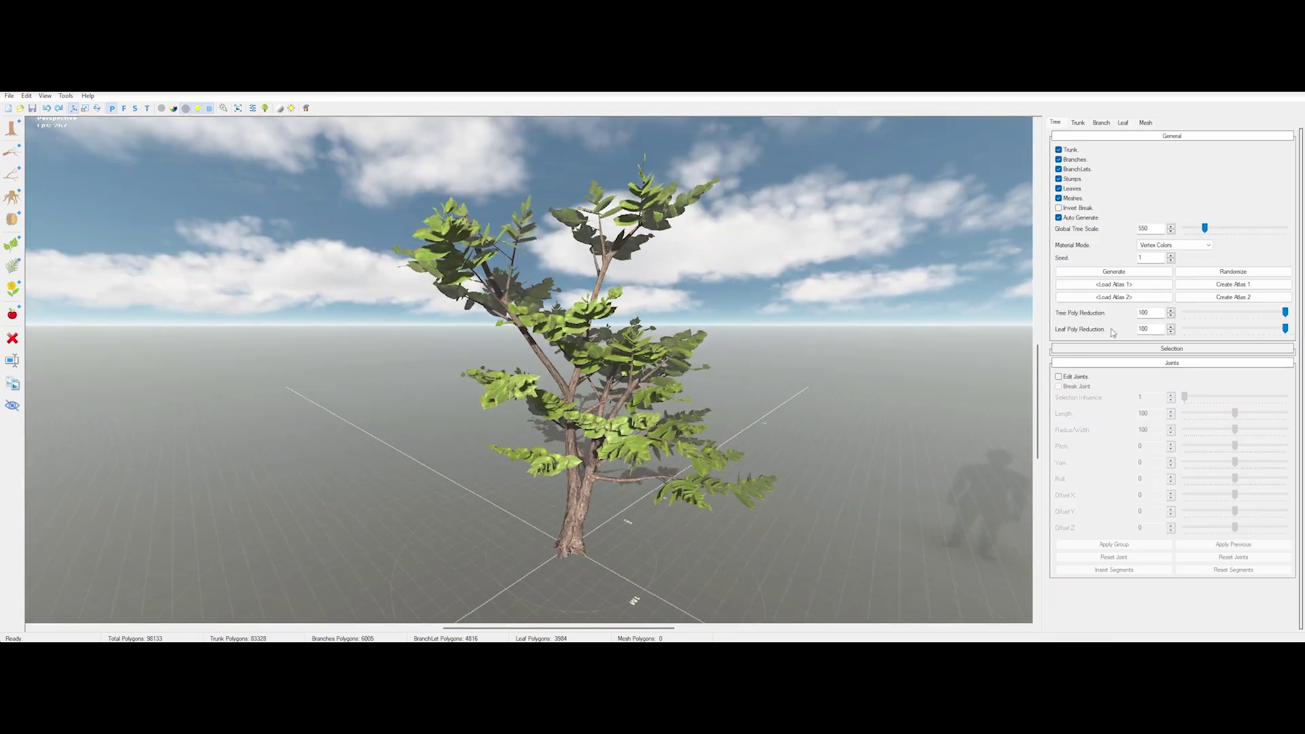
left_click(1228, 272)
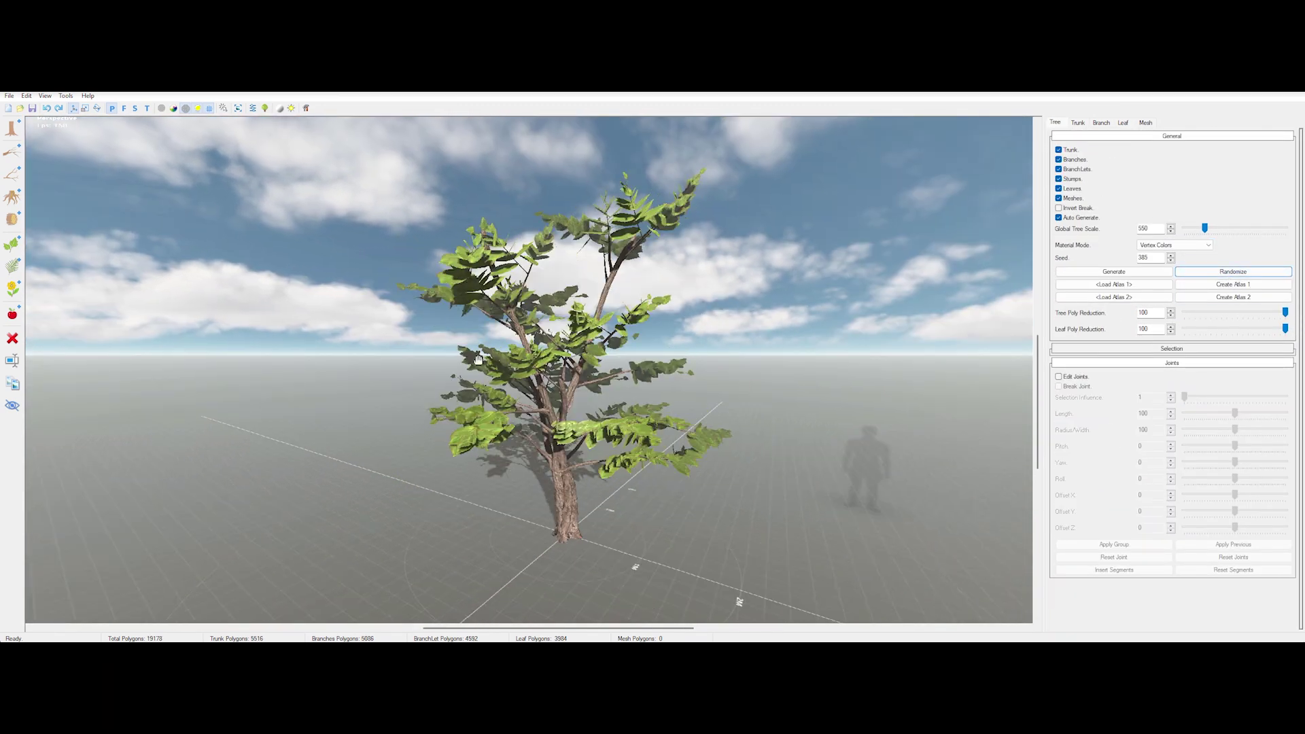
left_click(1233, 271)
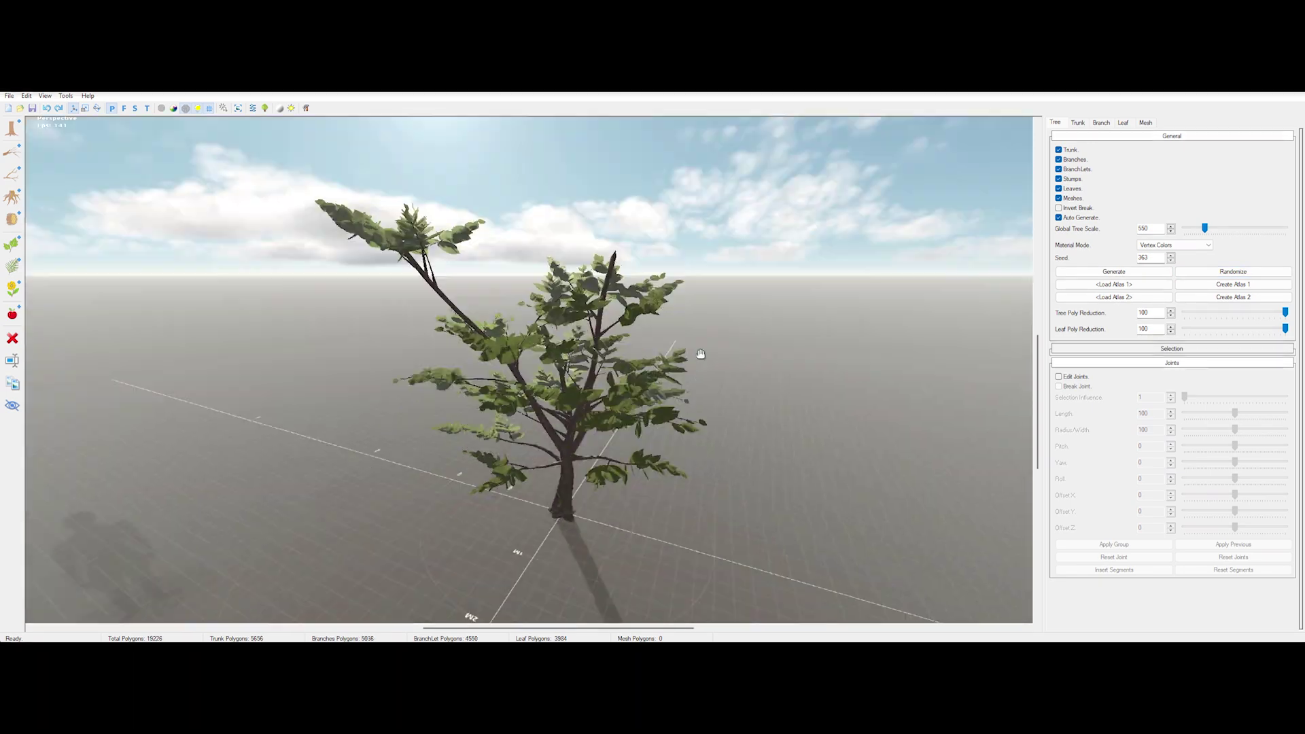
left_click_drag(451, 394, 476, 469)
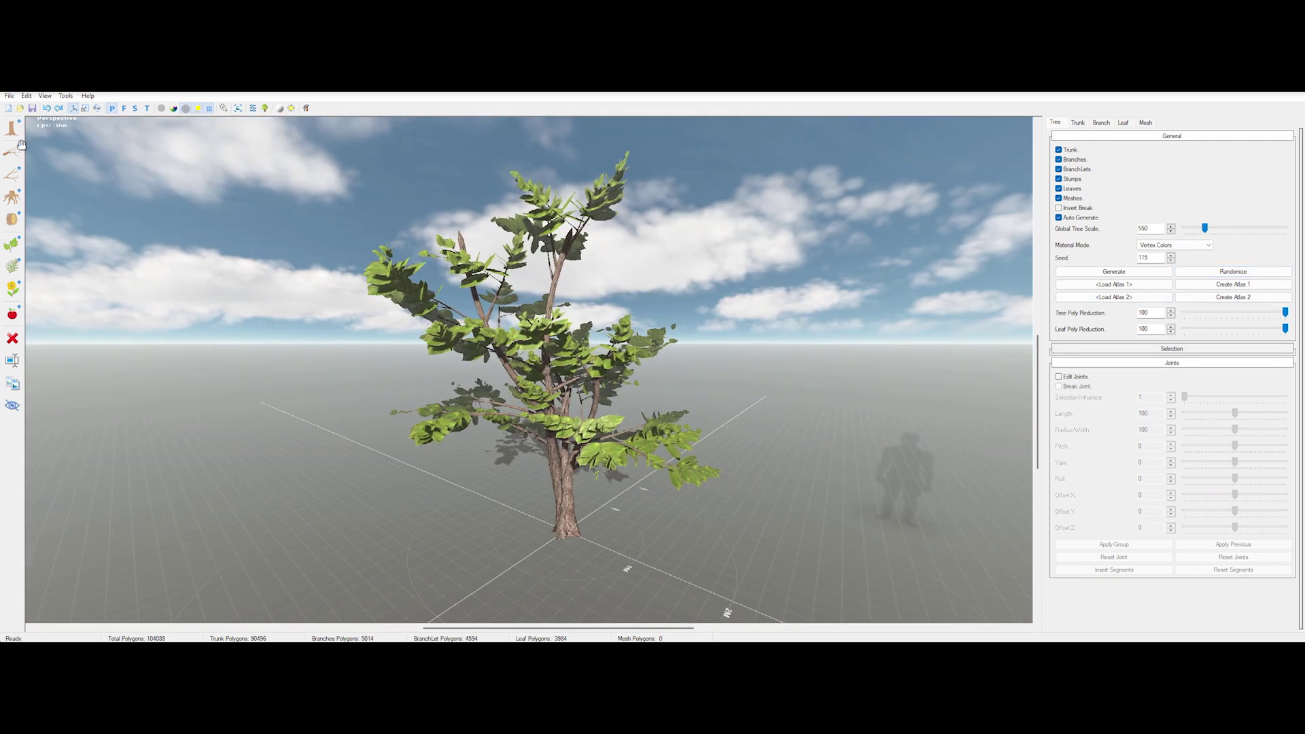
Step: Open a tree from the maple folder of the samples Library and generate a random variation of it
left_click(6, 97)
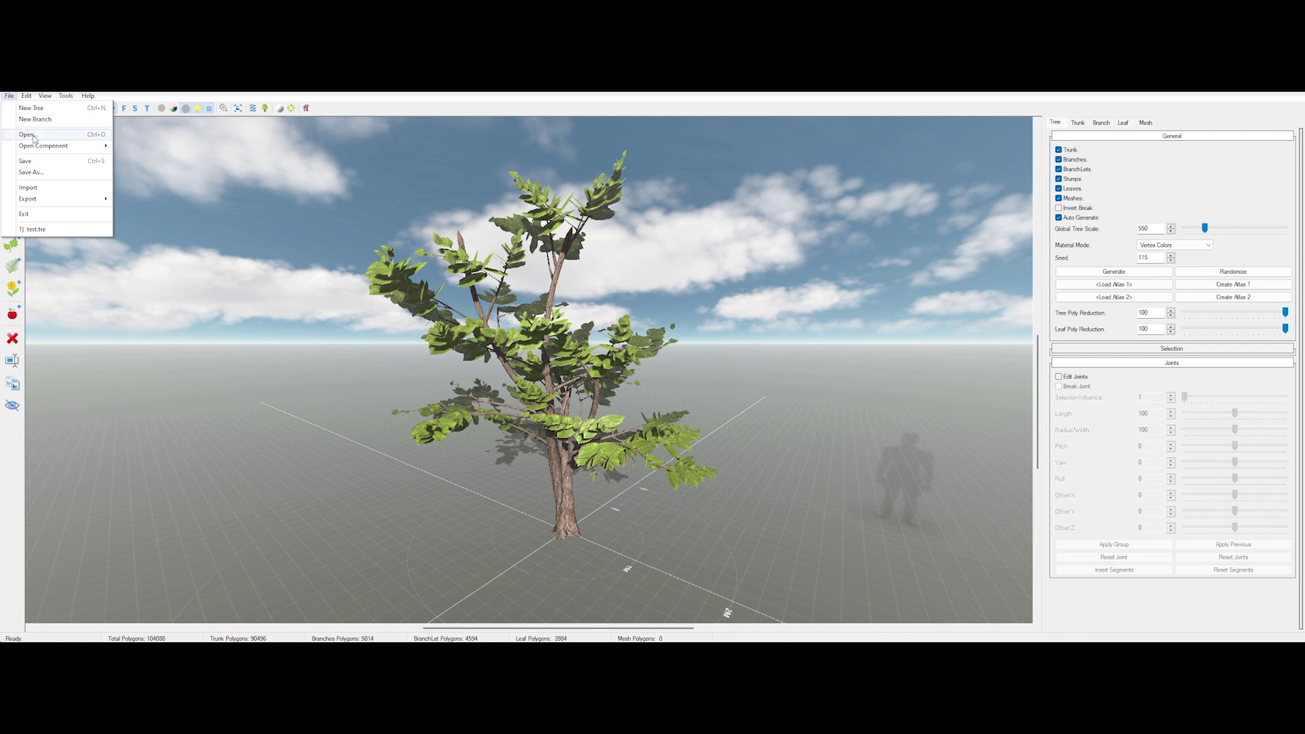
key("Escape")
double_click(535, 300)
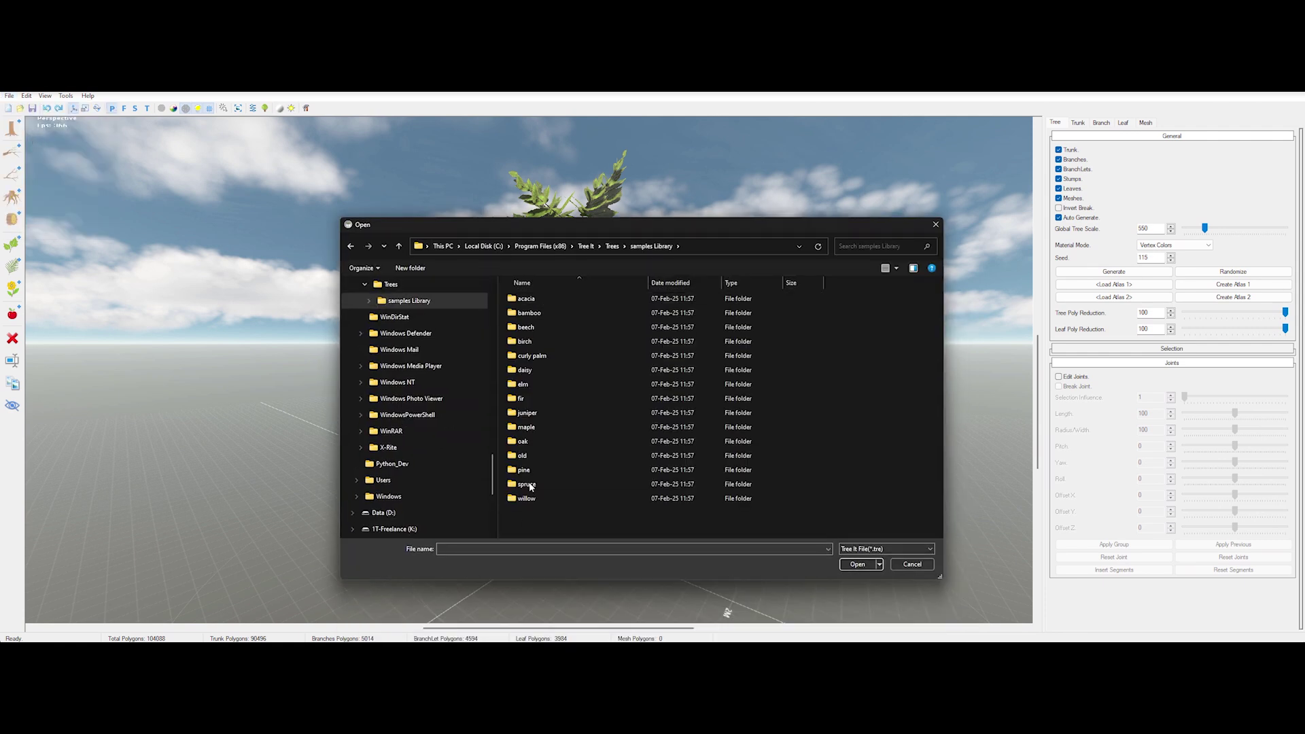
double_click(524, 428)
double_click(697, 305)
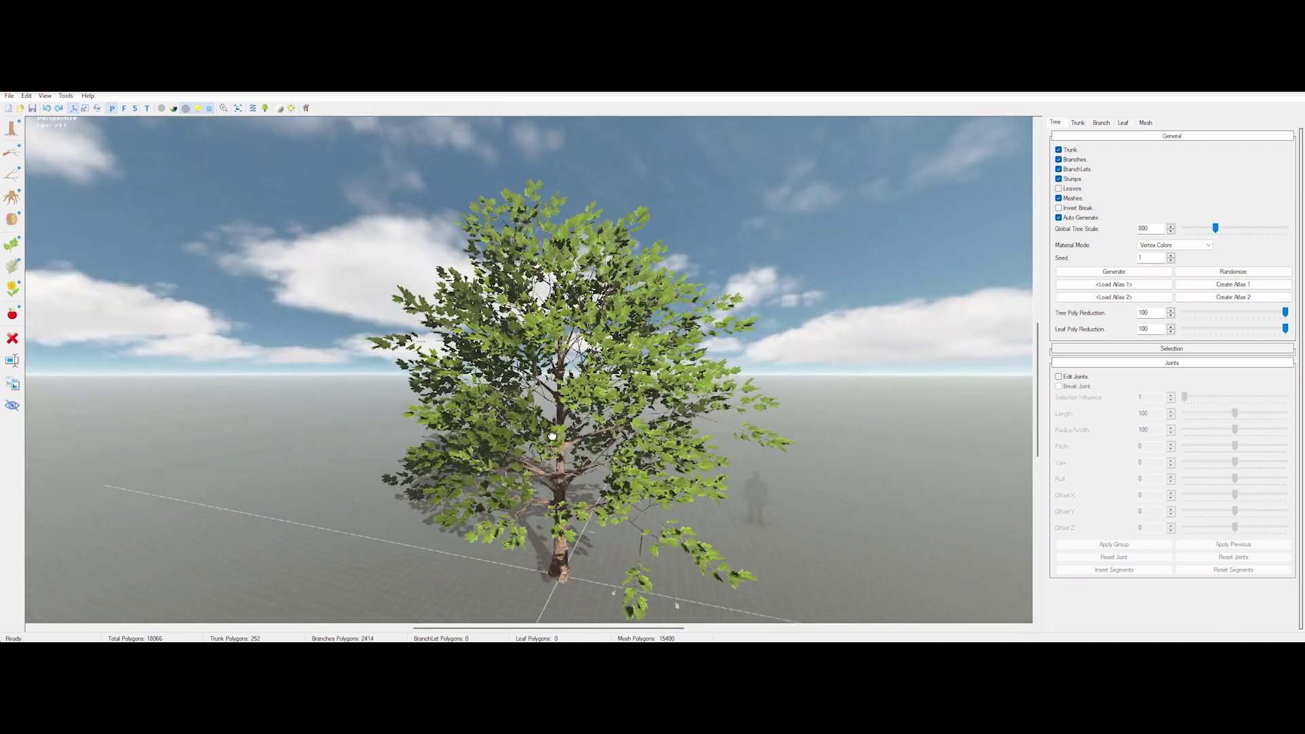
left_click_drag(541, 437, 567, 452)
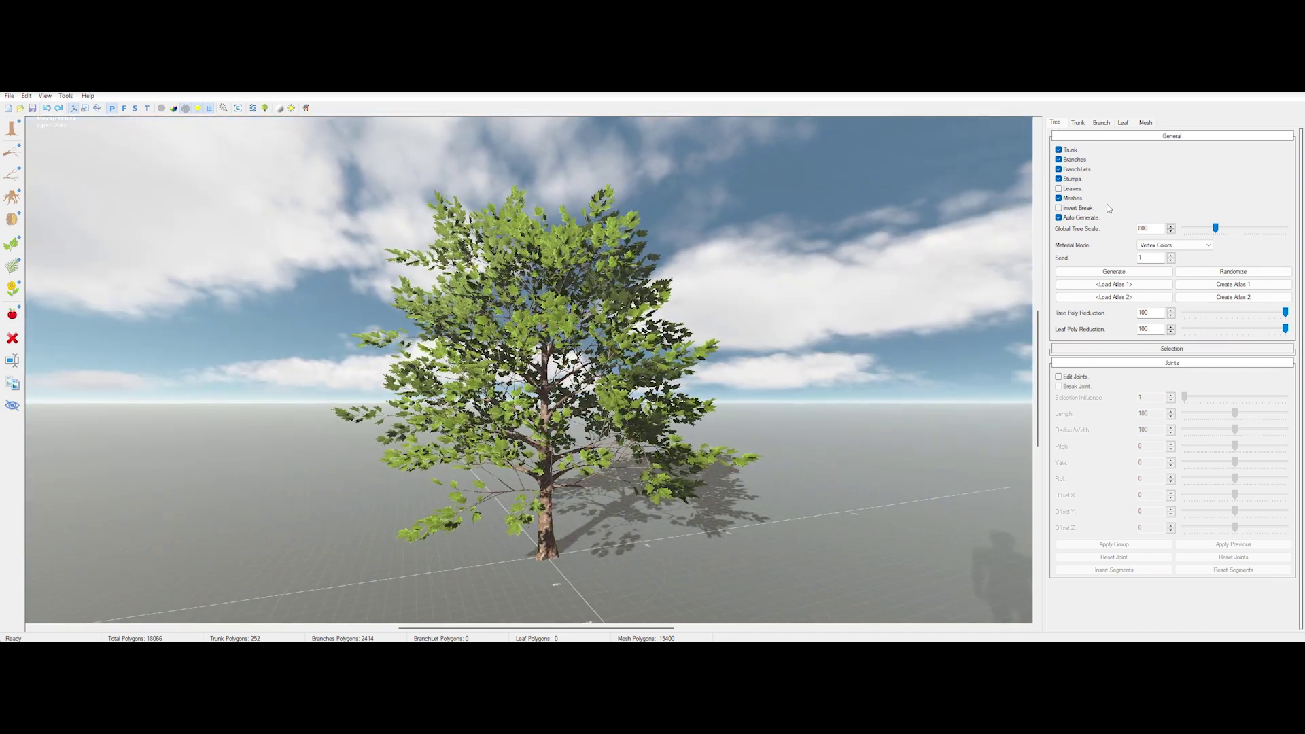
left_click(1225, 275)
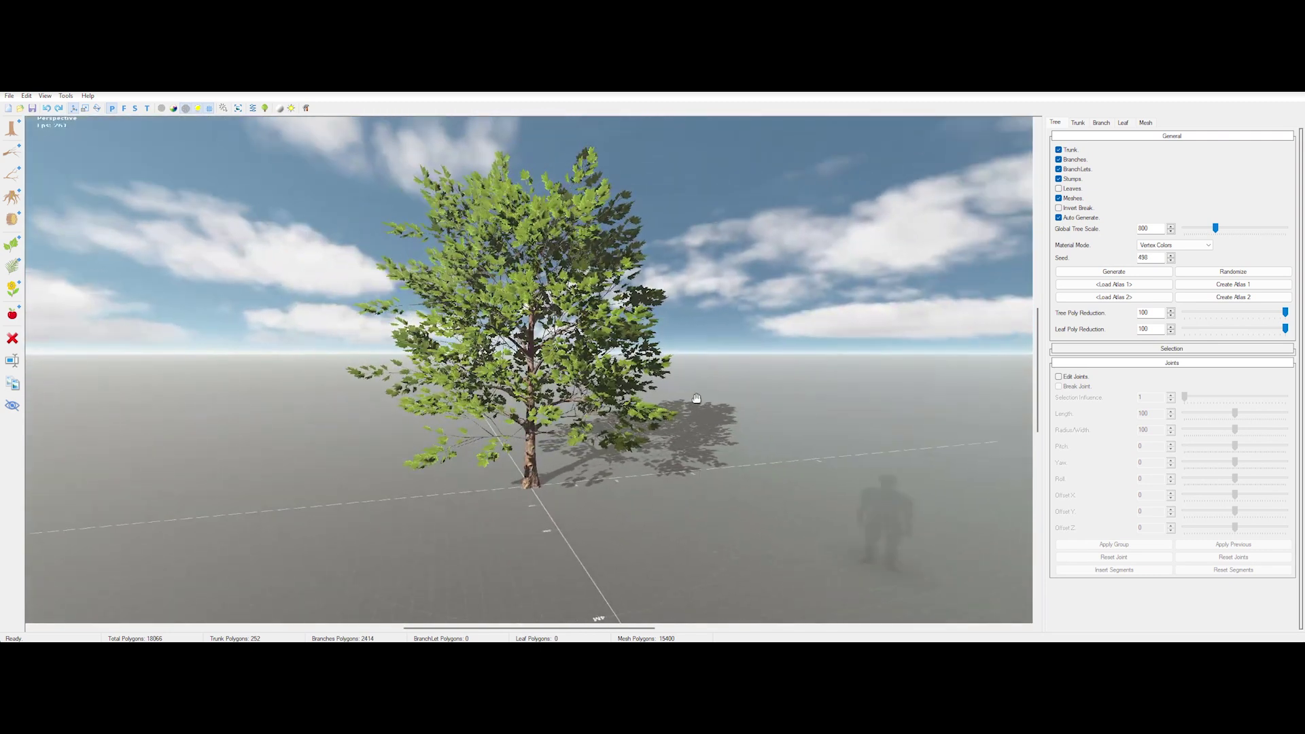
Step: Export the maple tree as an Autodesk Filmbox (fbx) file into the Exported_Tree folder
left_click(9, 96)
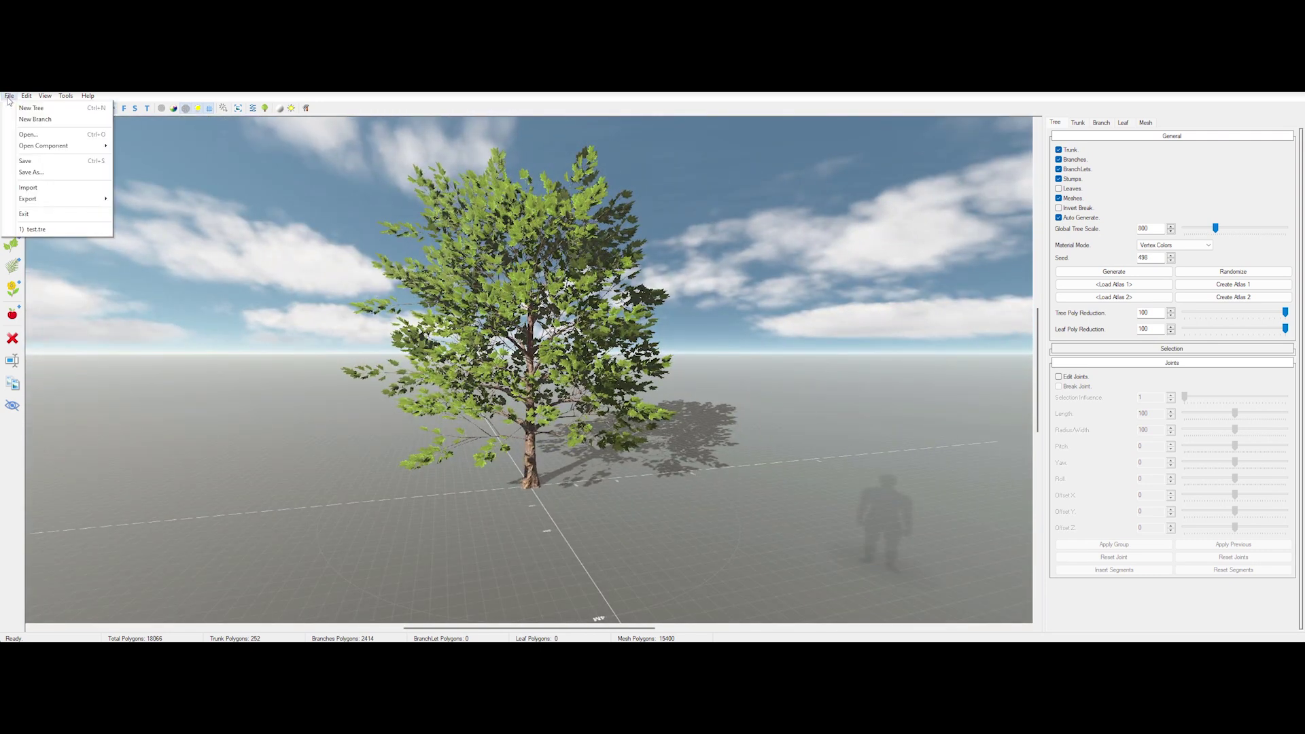
mouse_move(41, 202)
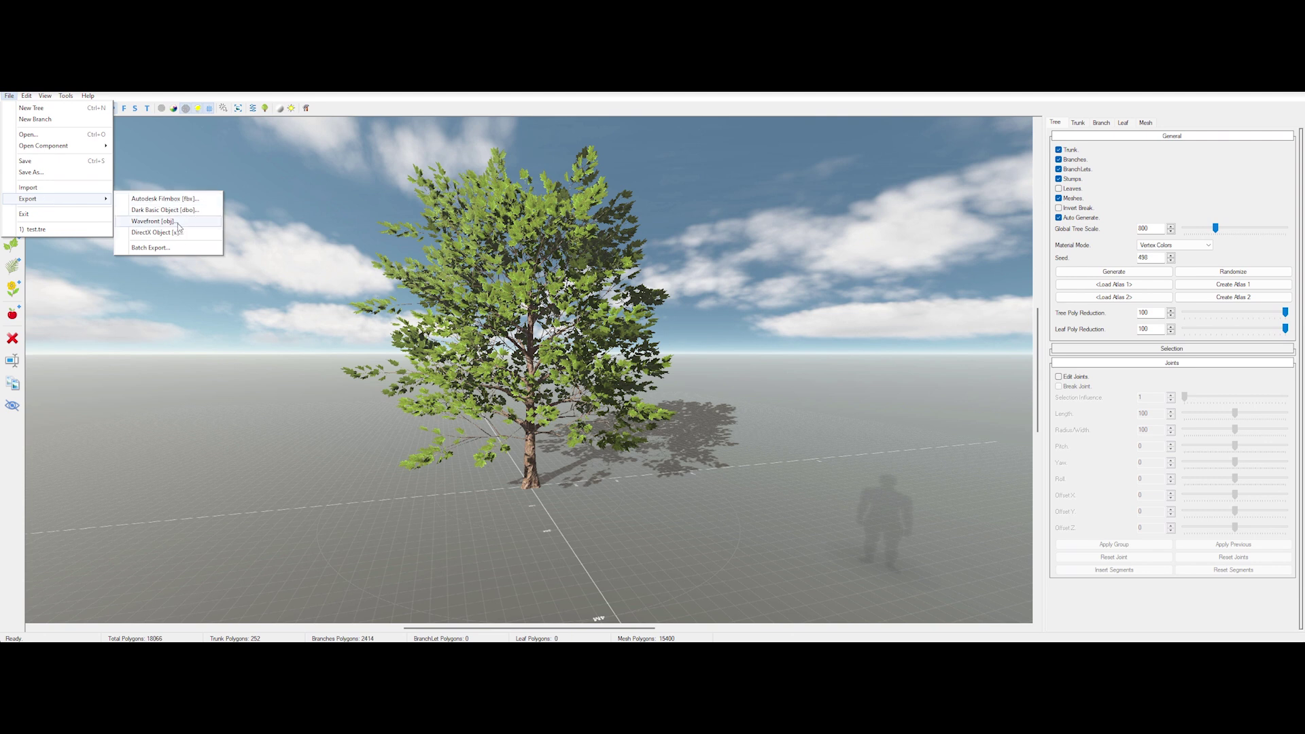
left_click(165, 200)
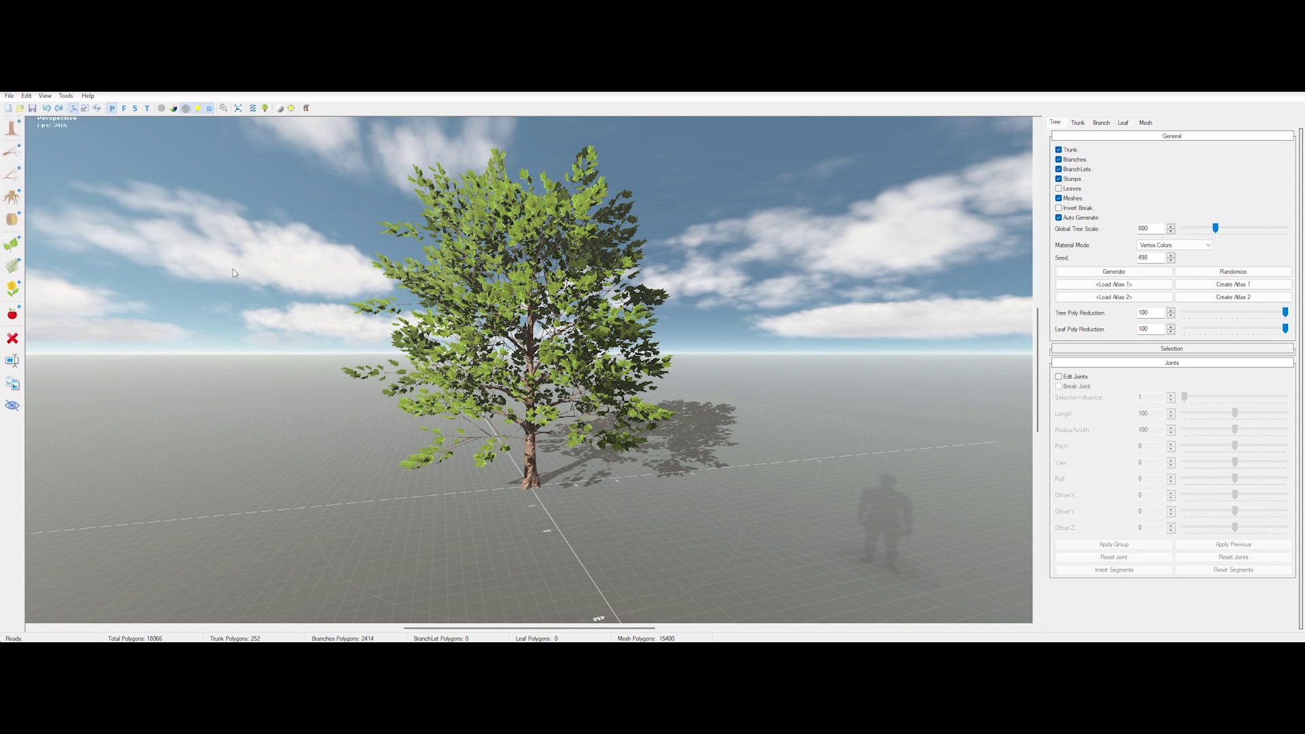
left_click(388, 464)
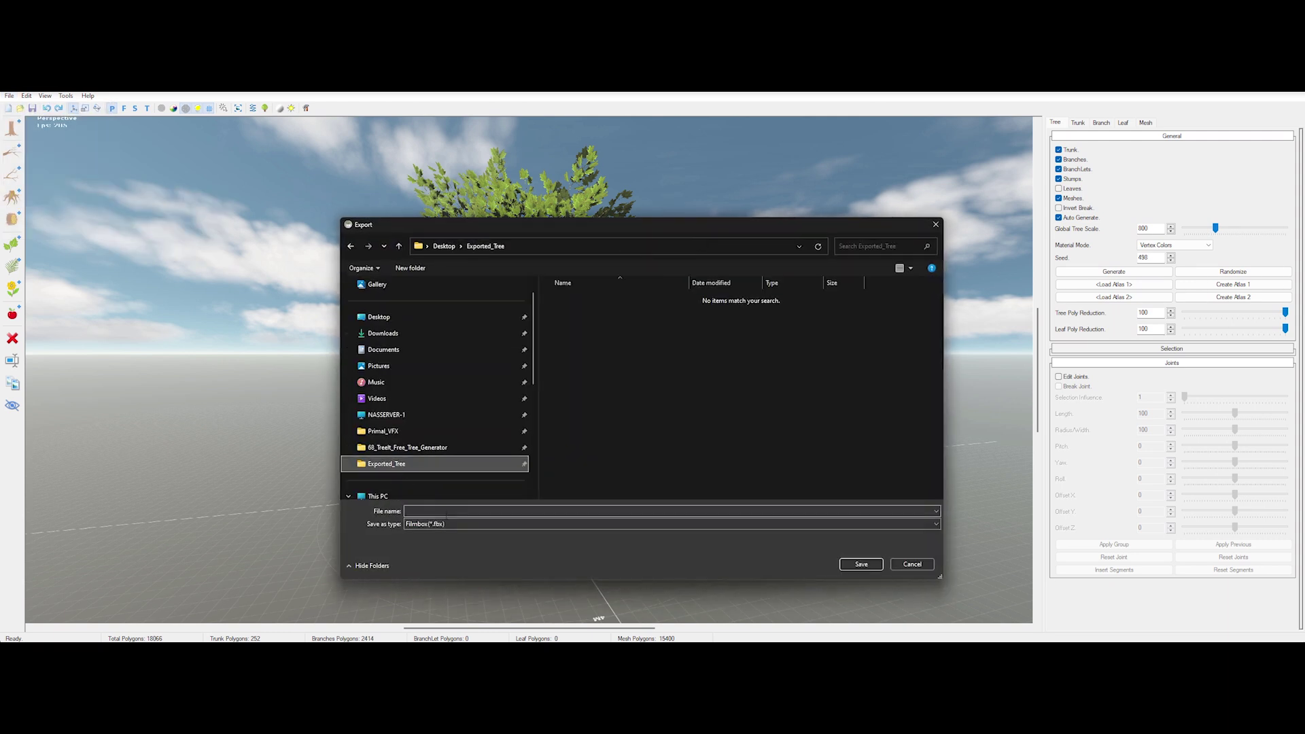
left_click(862, 565)
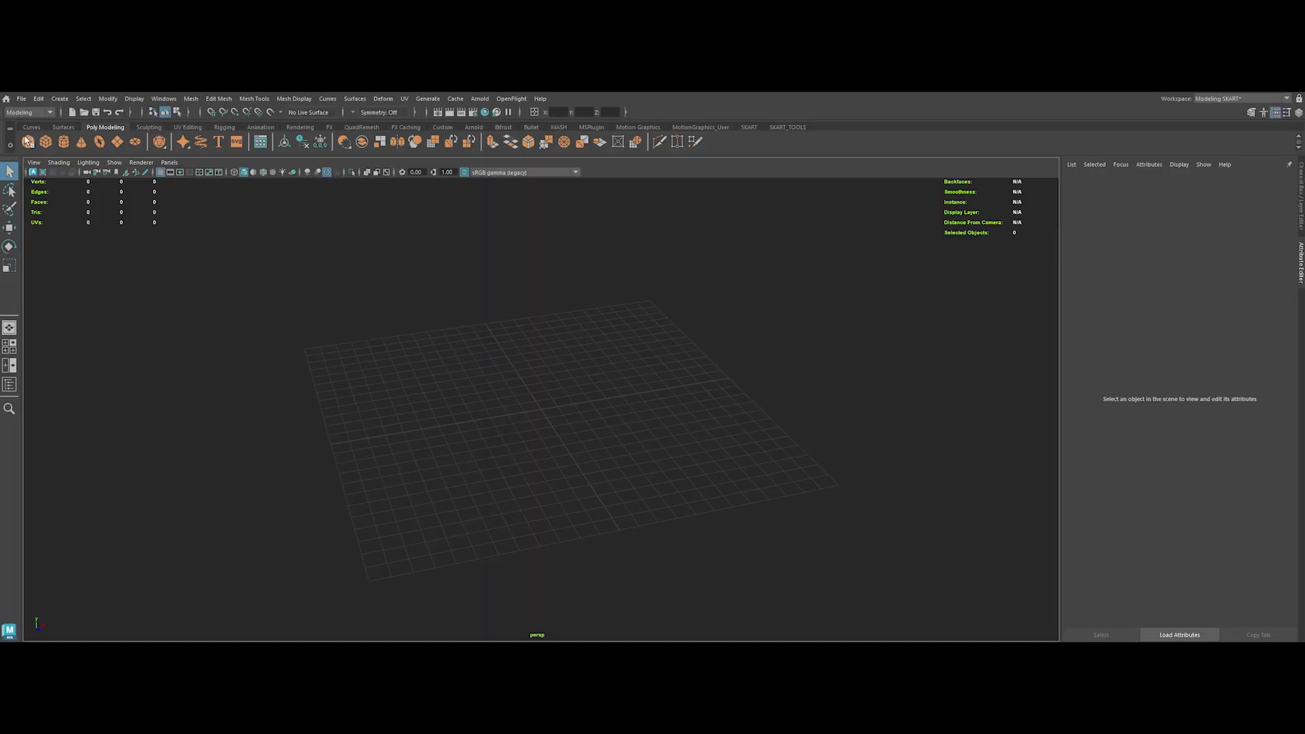
Step: Import Tree.fbx from the Exported_Tree folder into the scene and show it textured in the viewport
left_click(21, 100)
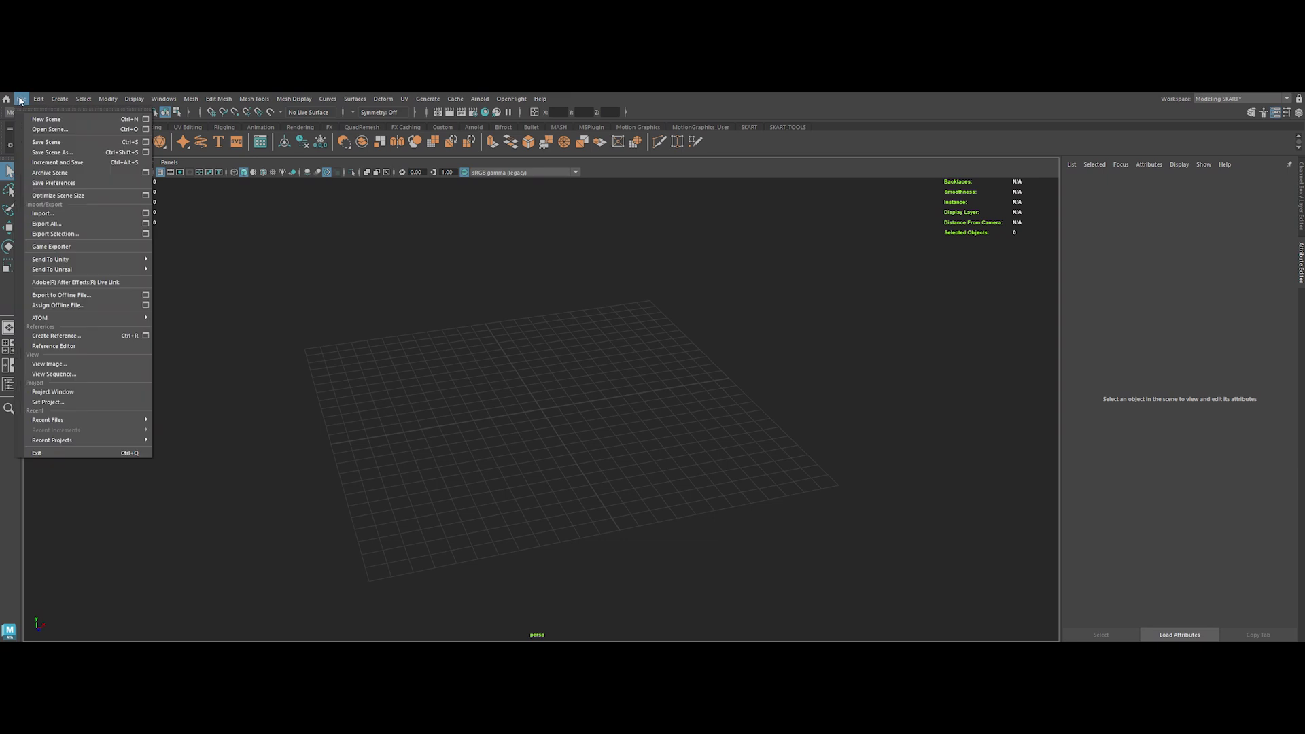
left_click(63, 212)
left_click_drag(401, 108, 627, 182)
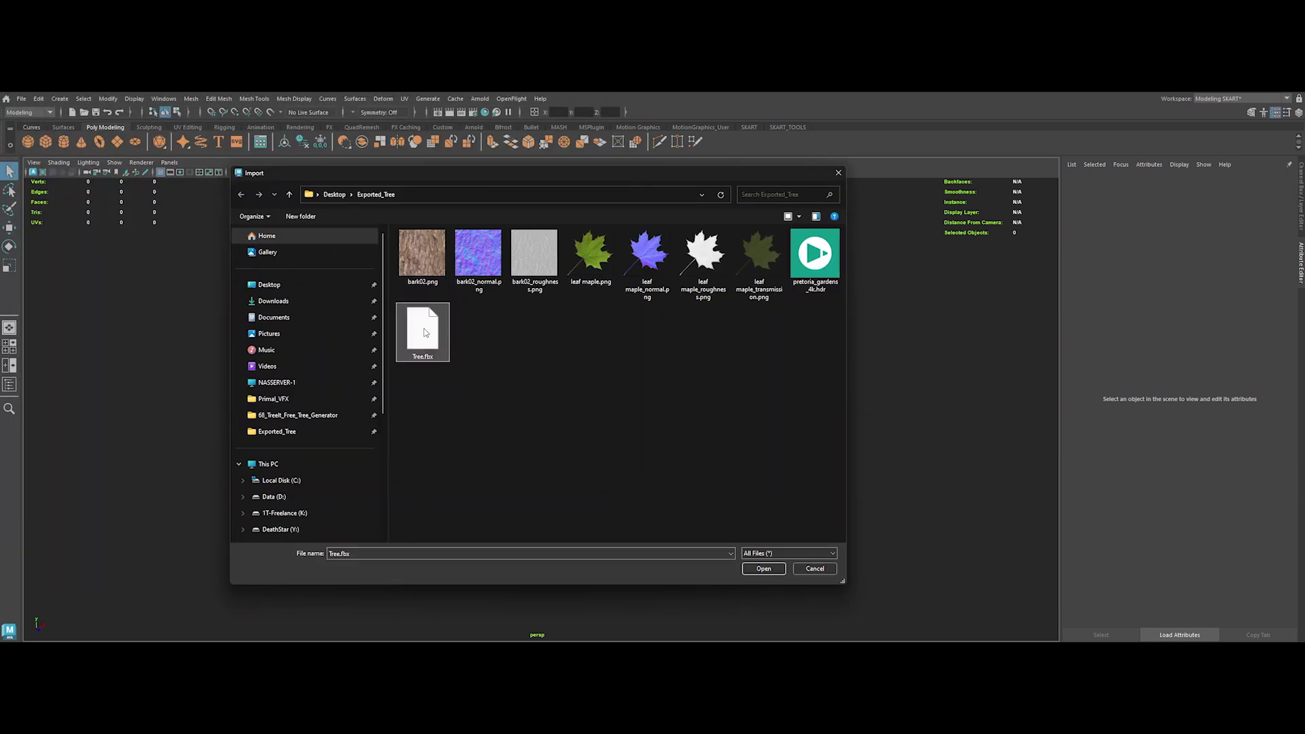
double_click(424, 332)
left_click(272, 172)
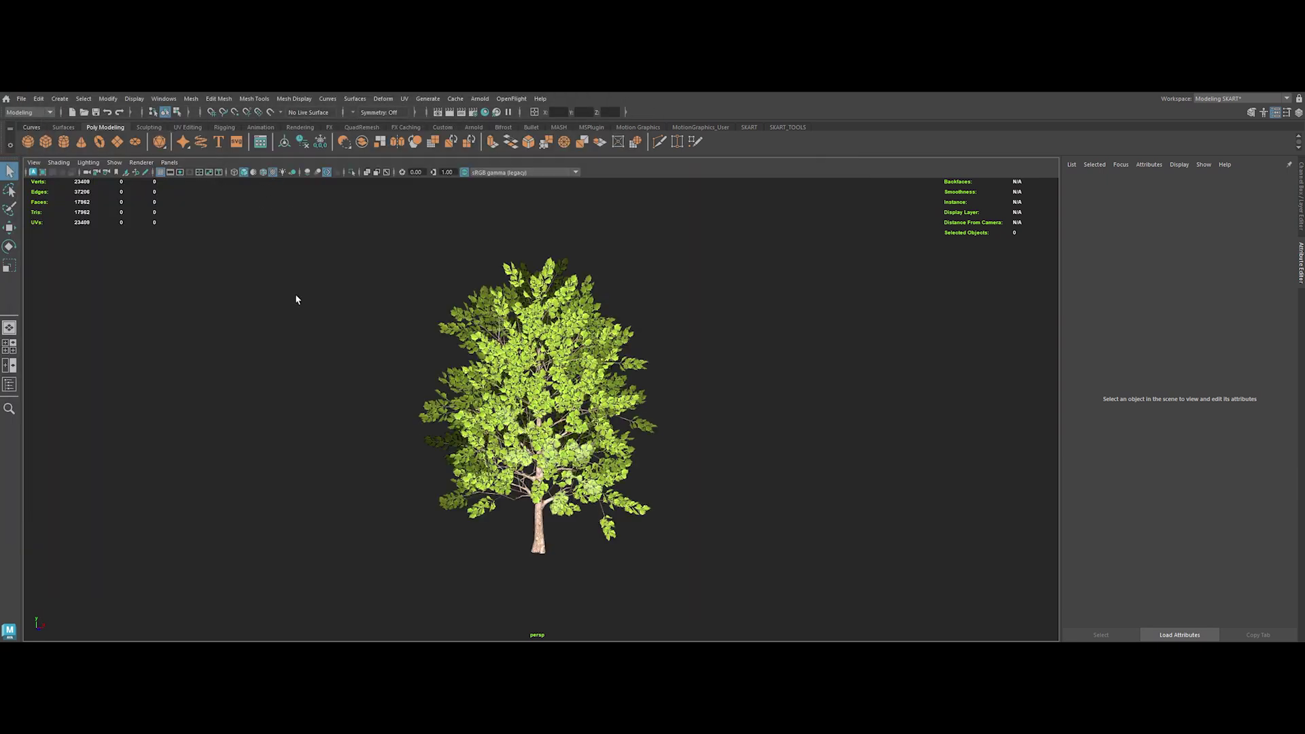
Step: Create a polygon plane at the base of the trunk and scale it up as a ground surface around the tree
right_click_drag(297, 297, 385, 370, "alt")
left_click_drag(385, 370, 509, 544, "alt")
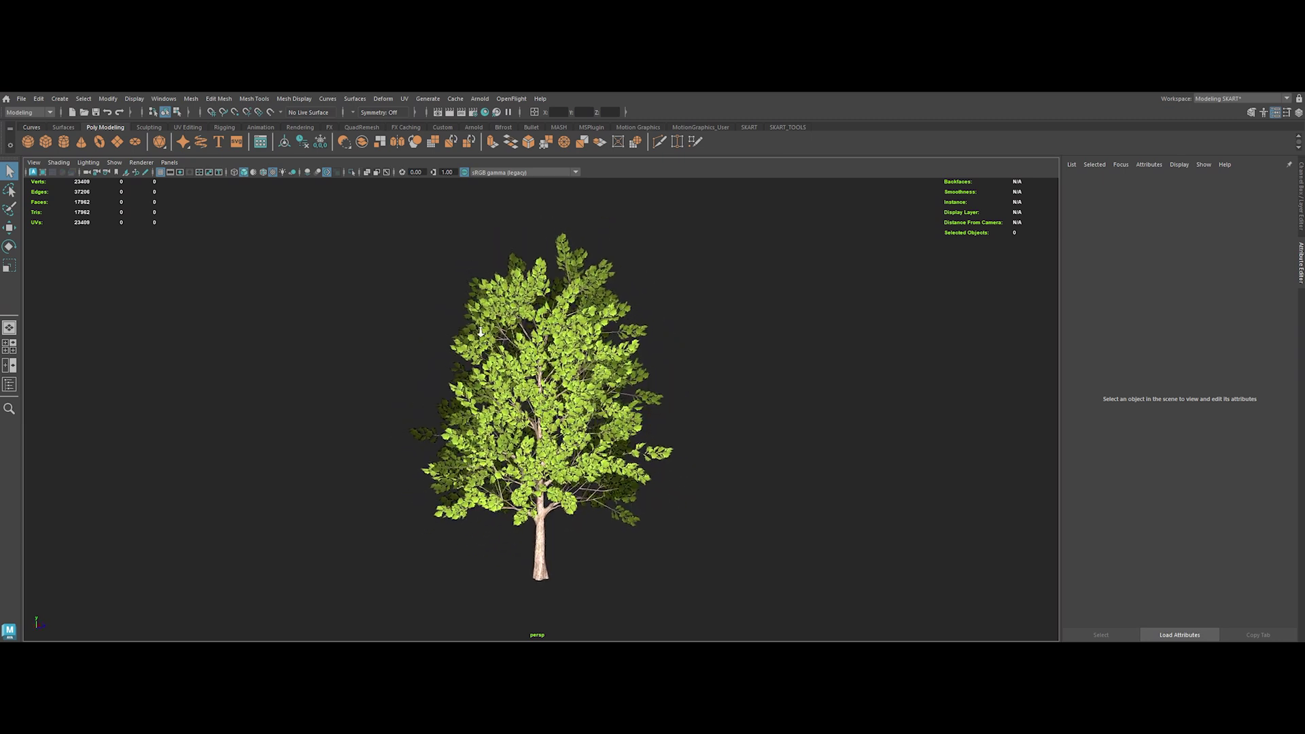
right_click_drag(509, 544, 509, 586, "shift")
left_click_drag(542, 567, 821, 559)
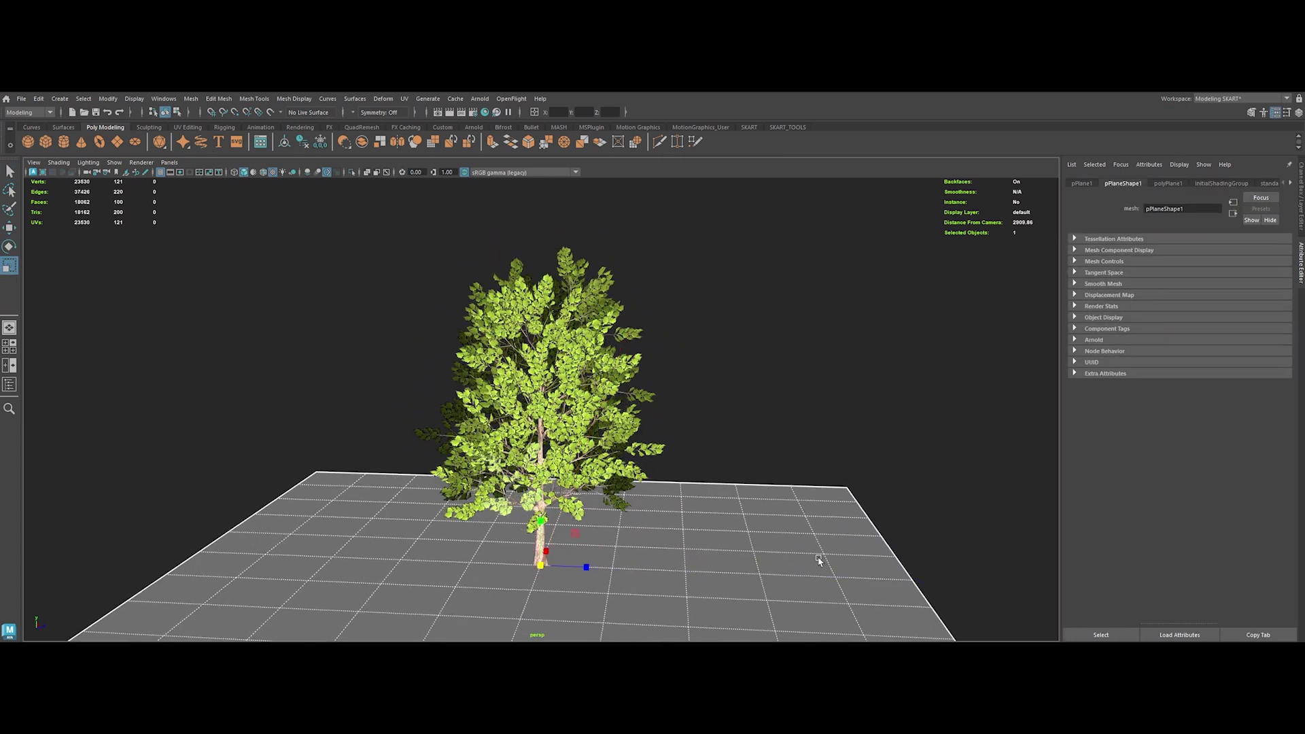
Step: Light the scene with an Arnold skydome using pretoria_gardens_4k.hdr in Raw color space, with exposure 1 and camera visibility 0
right_click_drag(821, 559, 690, 446, "alt")
left_click_drag(690, 446, 650, 465, "alt")
left_click(473, 127)
left_click(82, 142)
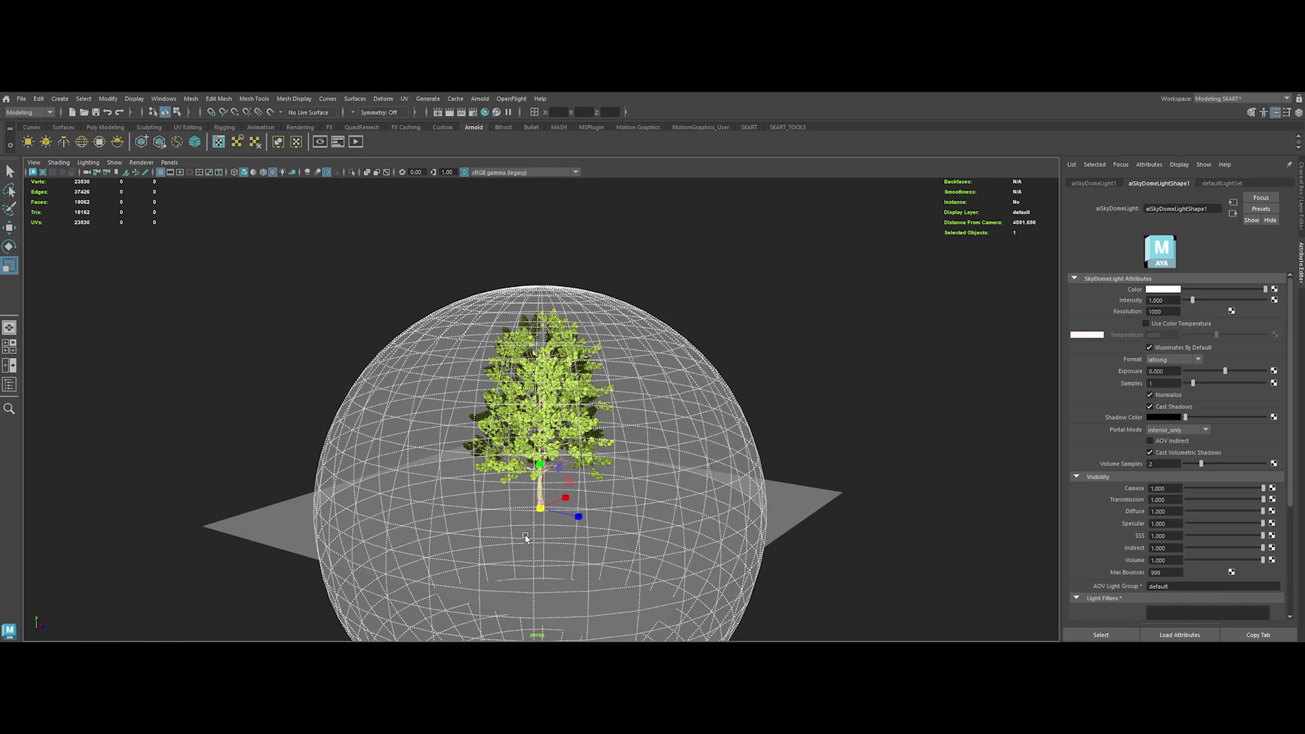
right_click_drag(476, 340, 516, 360, "alt")
left_click(1274, 289)
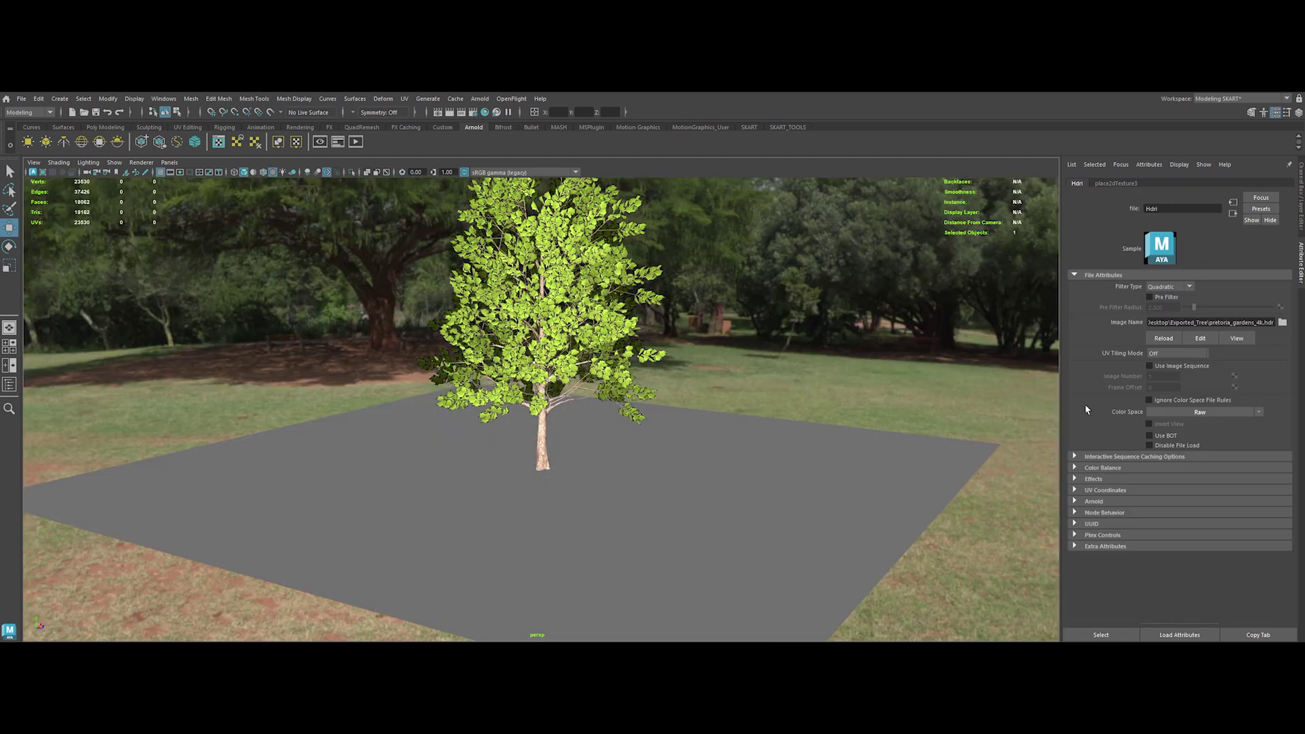
left_click(792, 338)
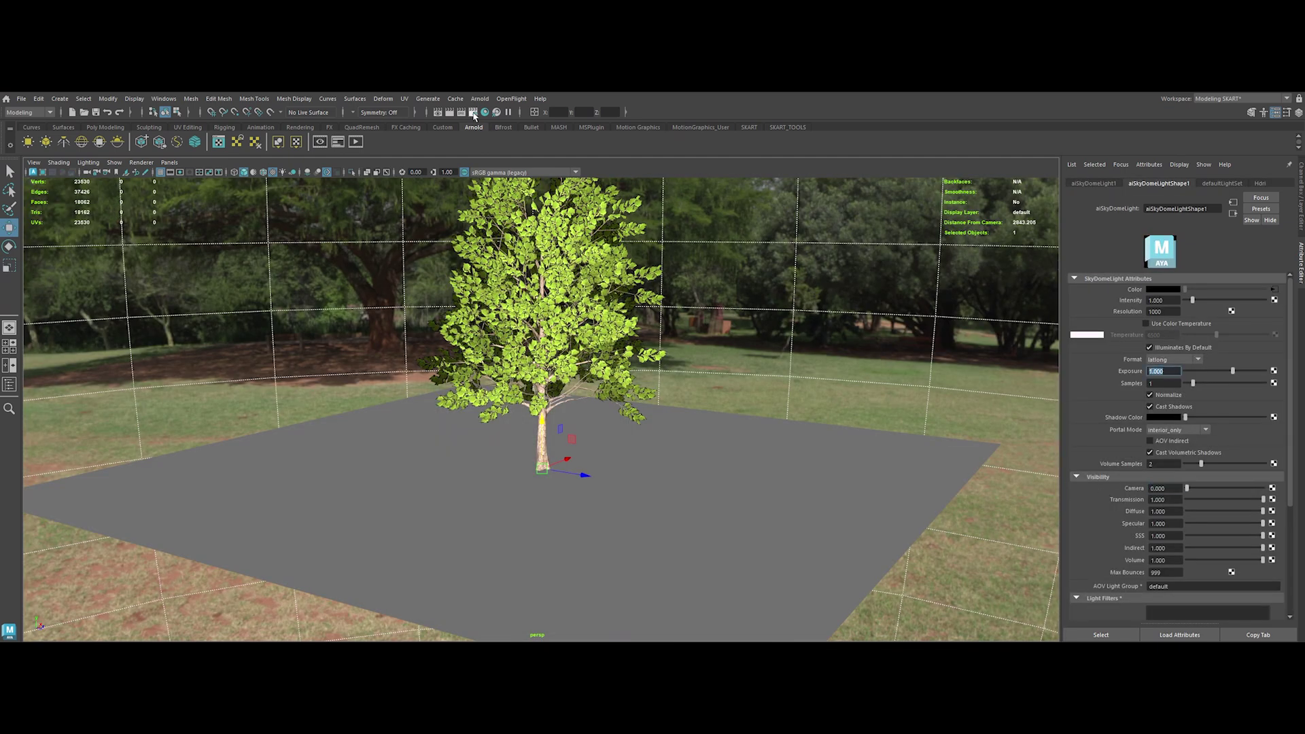
Step: Set the render size to 1920 x 1080 and frame the tree through a new camera with the resolution gate shown
left_click(473, 113)
left_click(829, 533)
double_click(802, 575)
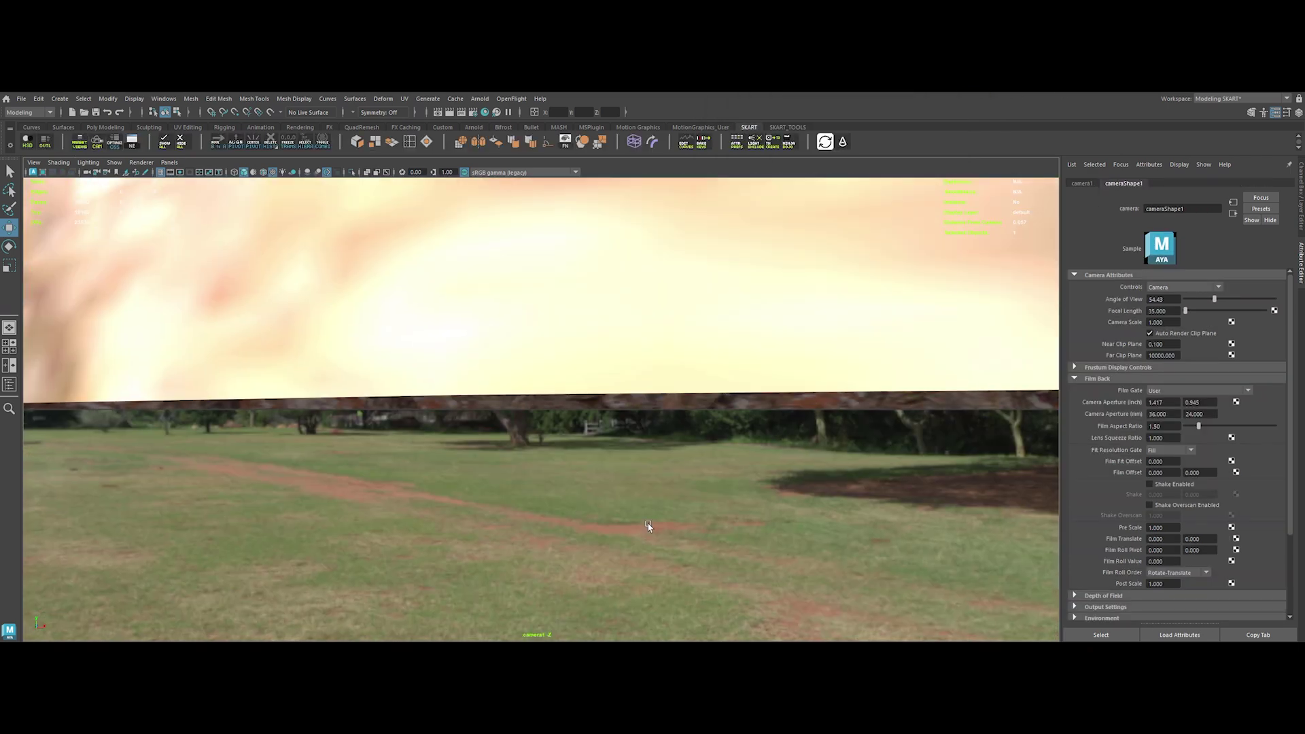
key("f")
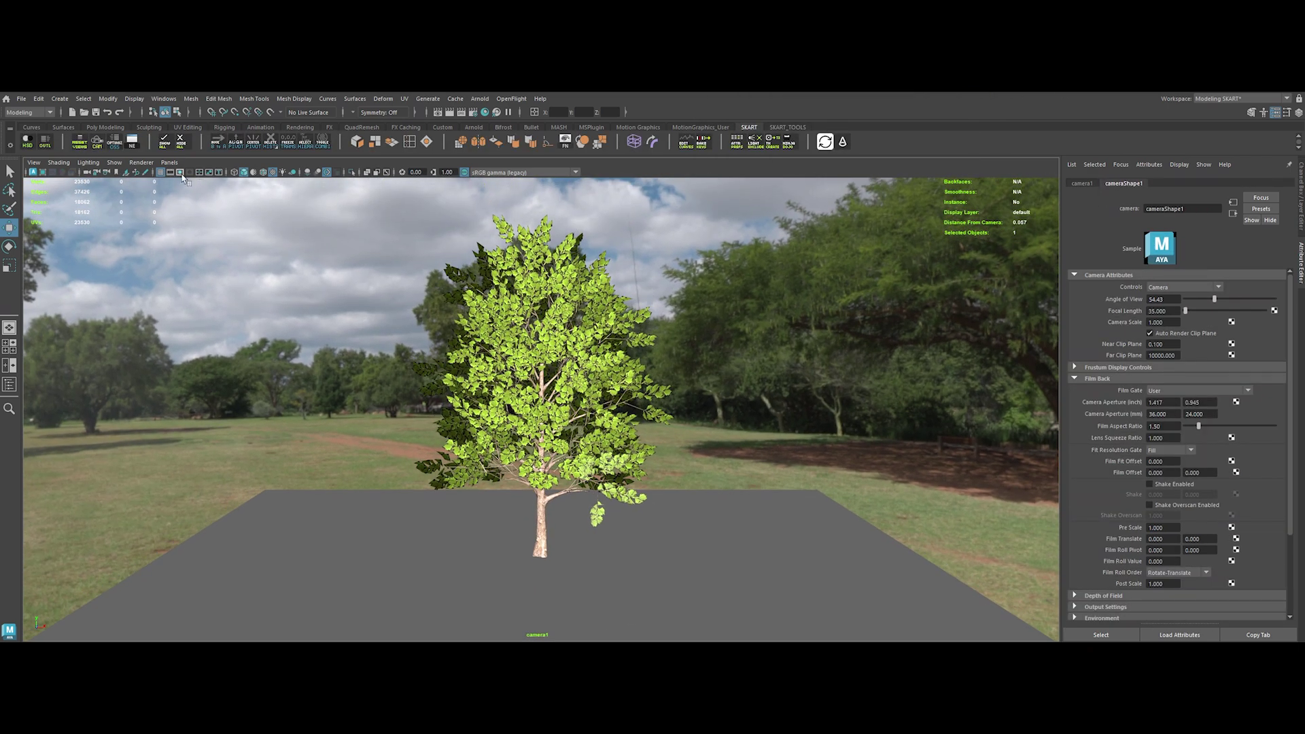
left_click(180, 172)
Step: Switch to the Shading SKART workspace and widen the Hypershade area beside the camera view
left_click(1224, 98)
left_click(1224, 127)
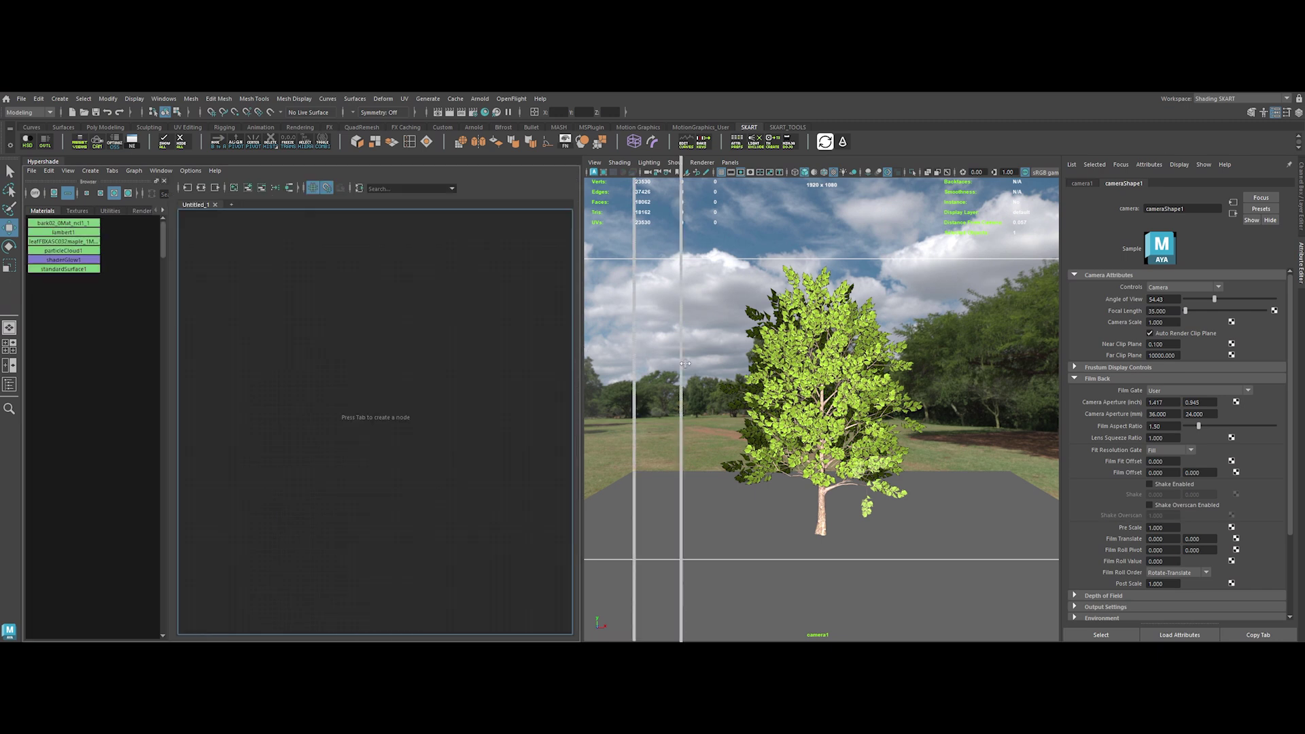
left_click_drag(685, 364, 714, 364)
Step: Create an aiStandardSurface shader named aiTree and connect the leaf maple color, roughness, transmission, opacity and normal maps to it
key("Tab")
type("aiStandardSurface")
key("Return")
type("aiTree")
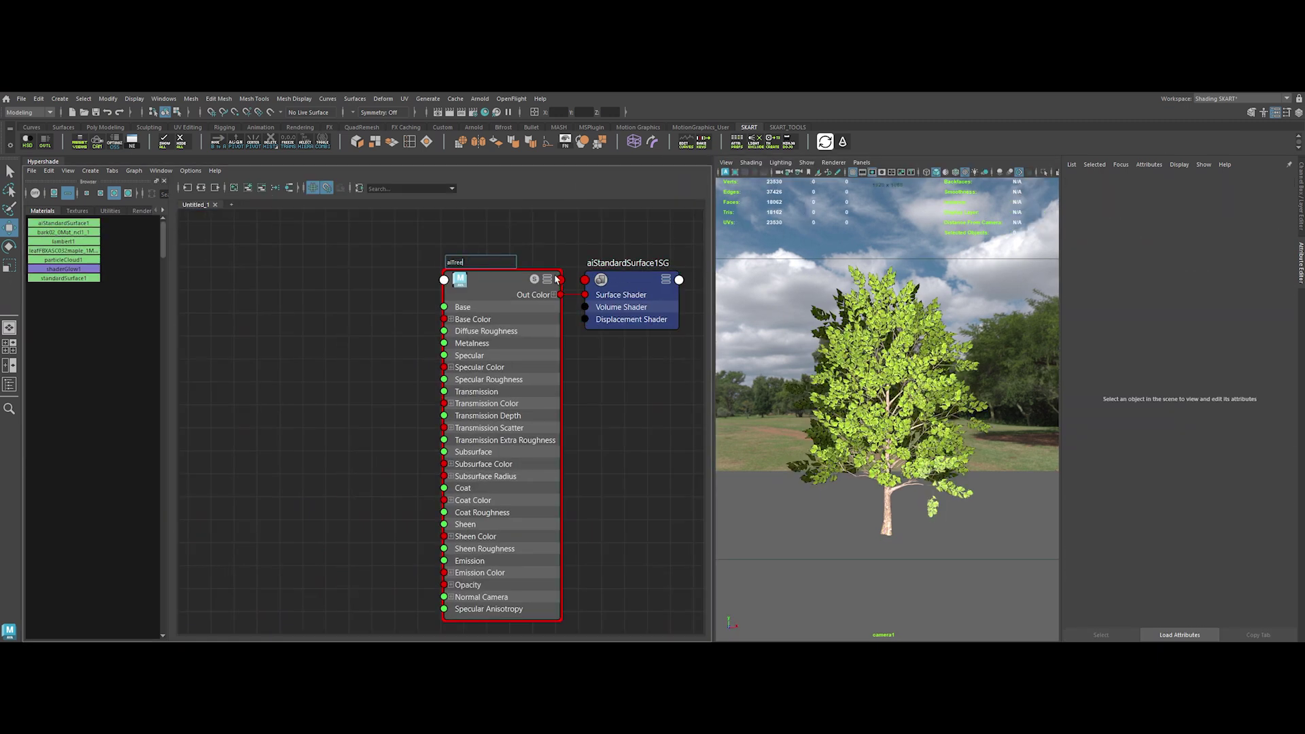
key("Return")
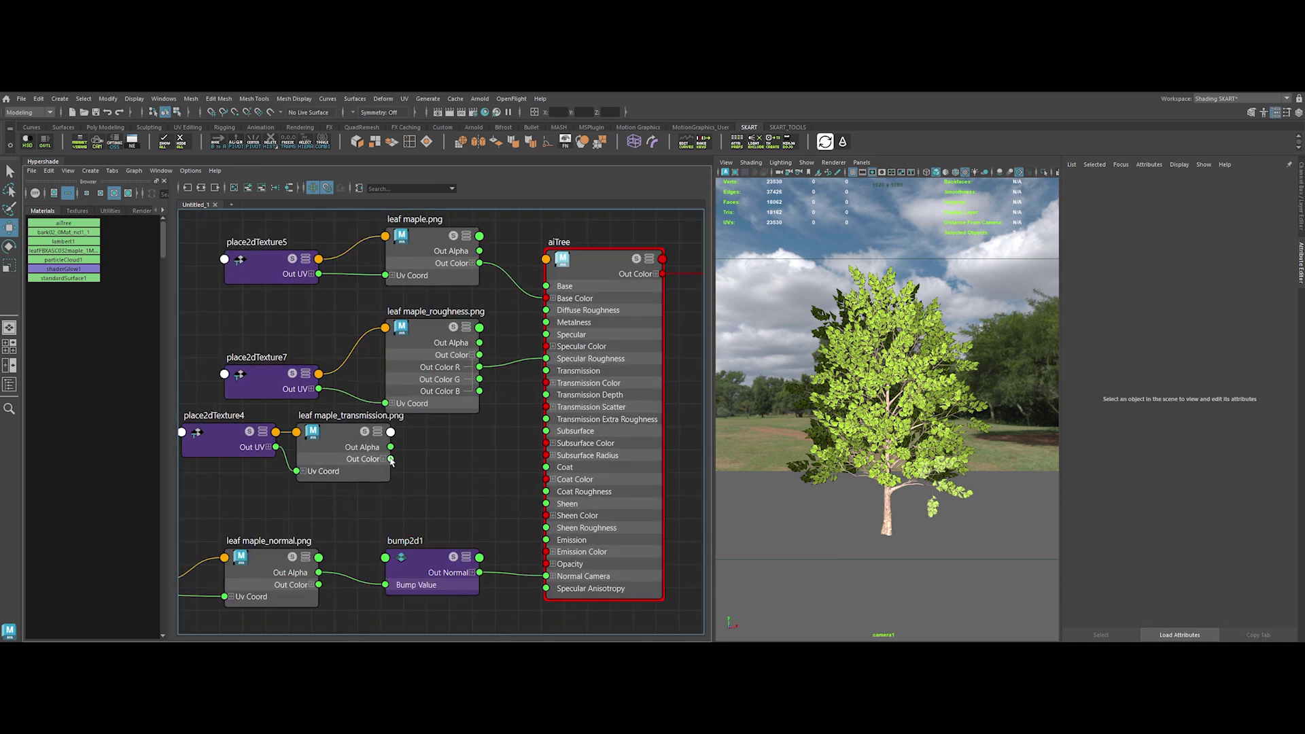
left_click_drag(392, 463, 546, 383)
left_click_drag(479, 251, 546, 576)
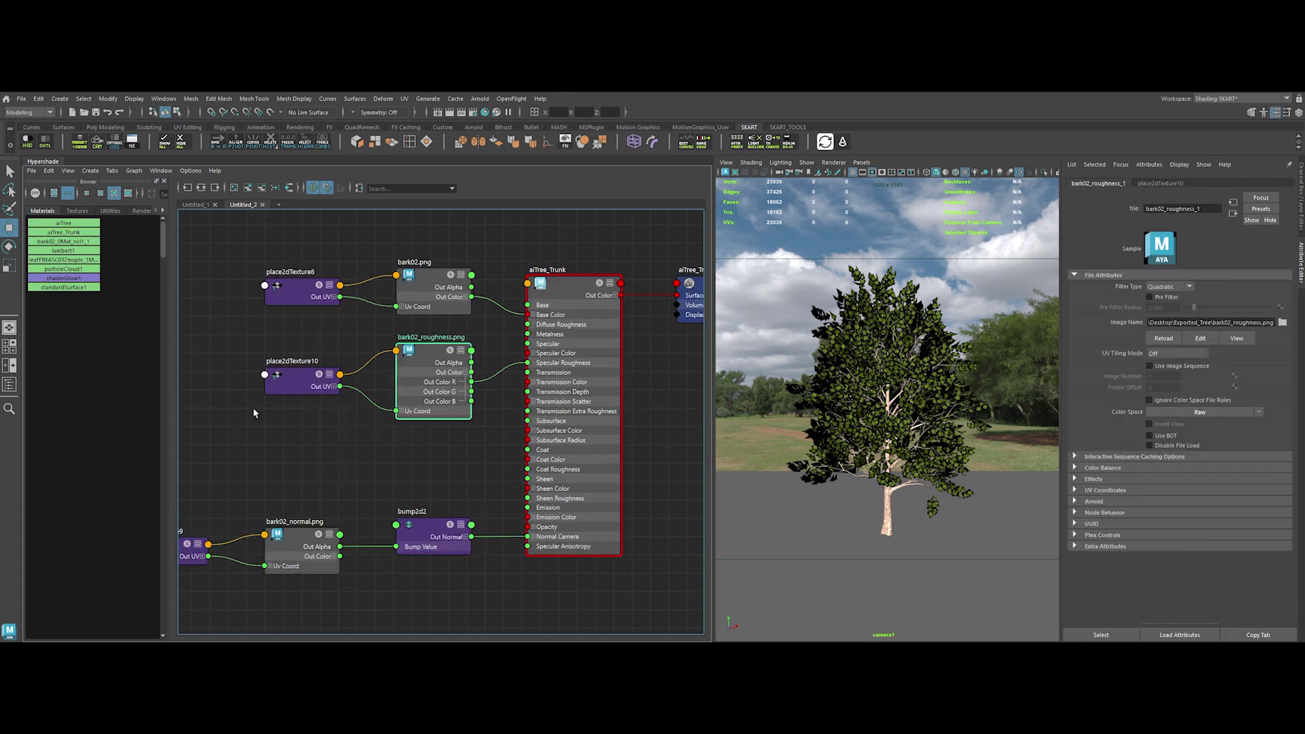
Step: Start an Arnold render of camera1 and enlarge and reposition the render window to see the tree
left_click(843, 142)
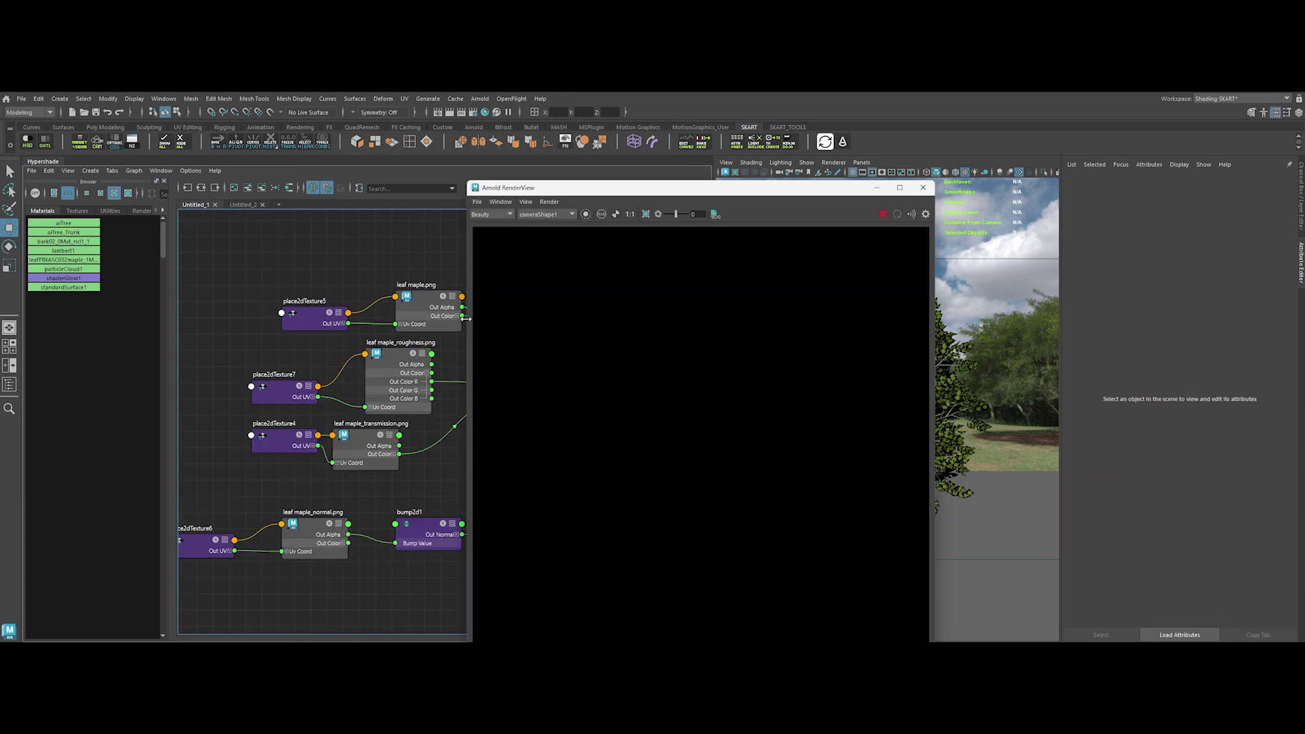
left_click_drag(467, 318, 279, 319)
left_click_drag(936, 299, 1025, 299)
left_click_drag(634, 187, 623, 172)
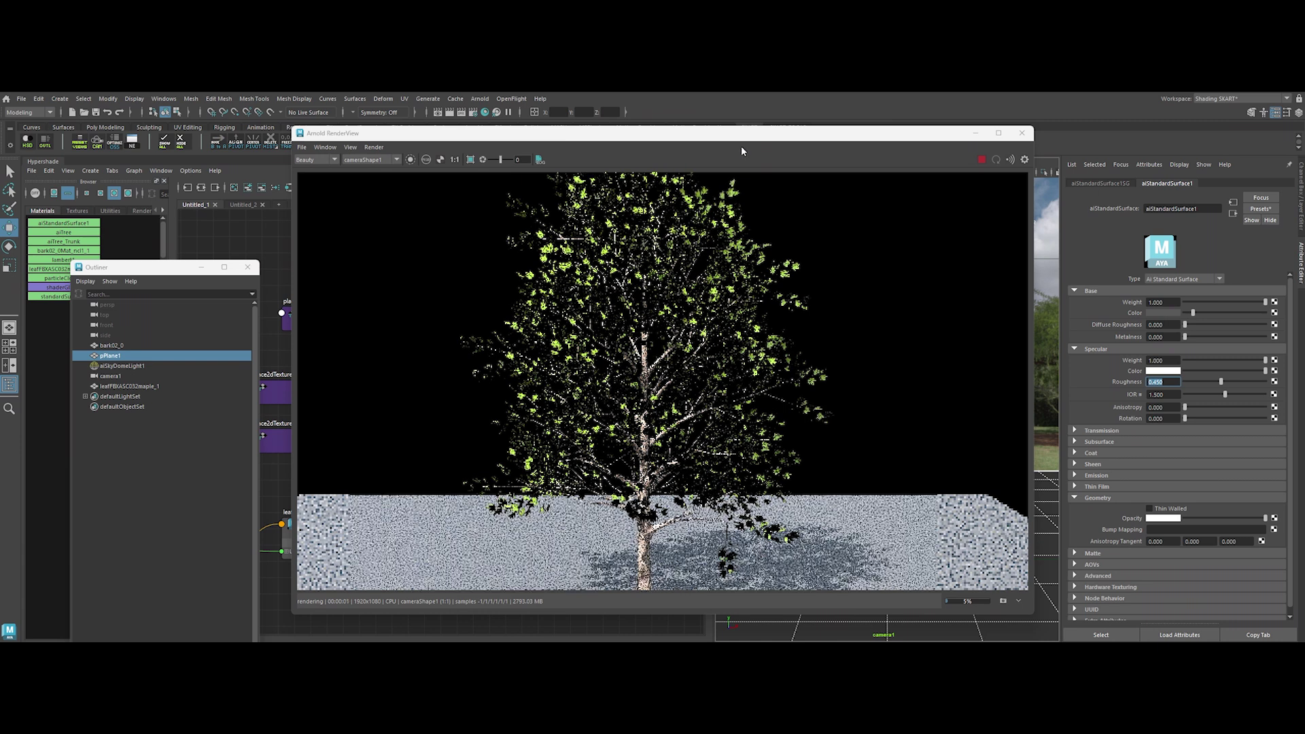
left_click_drag(740, 146, 722, 132)
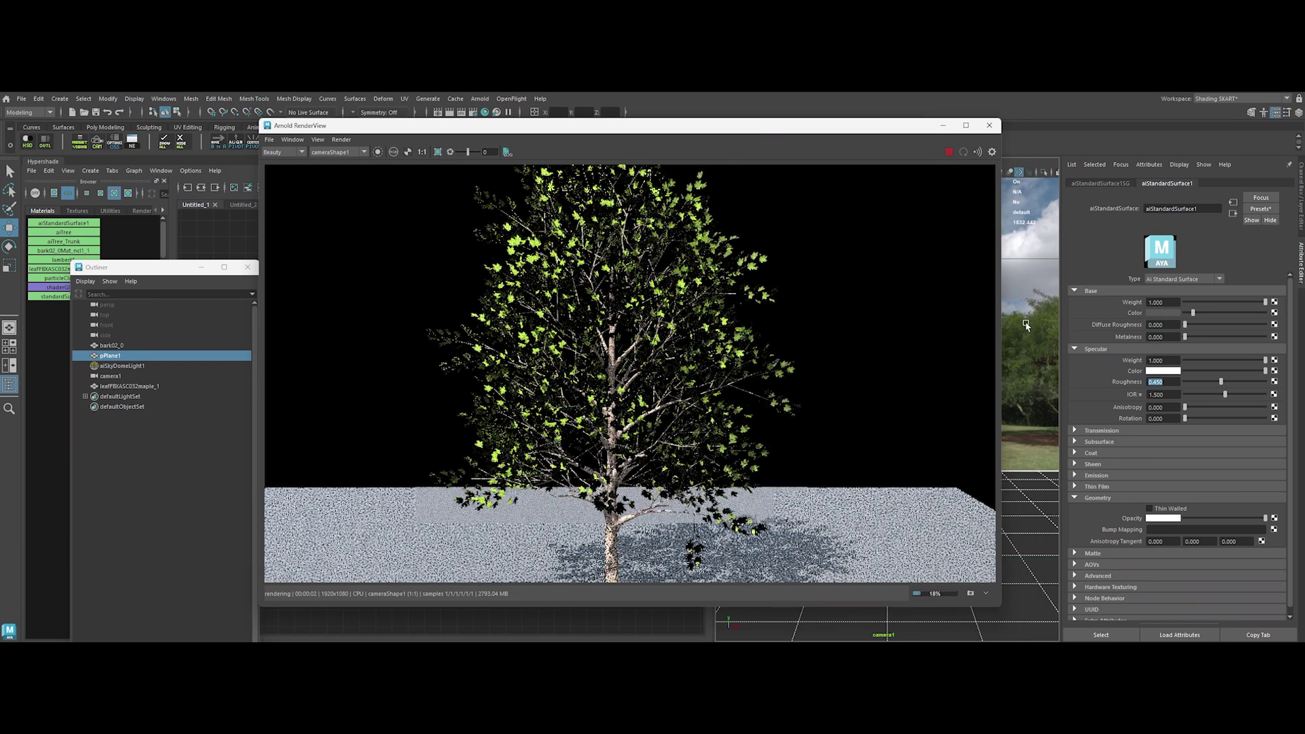
Step: Pull camera1 back until the whole crown of the tree fits in the live Arnold render
scroll(1026, 346, "down", 2)
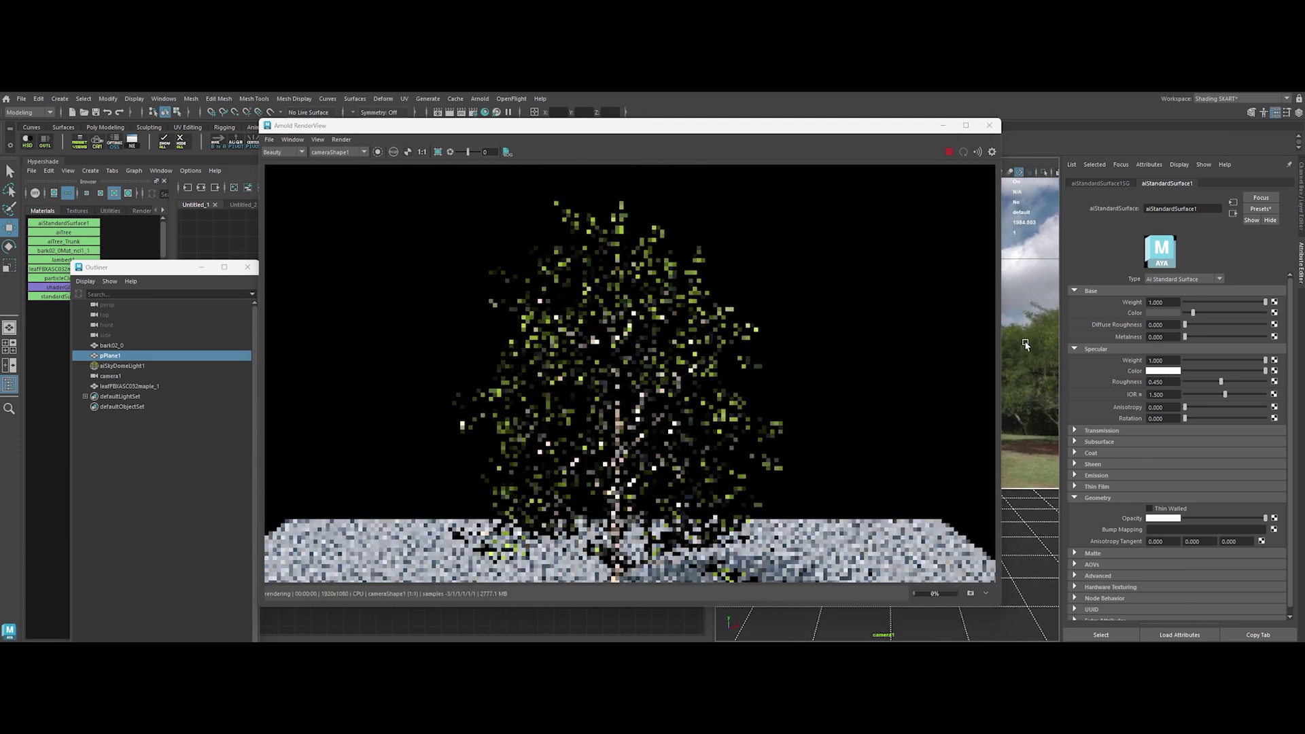
scroll(1025, 342, "down", 2)
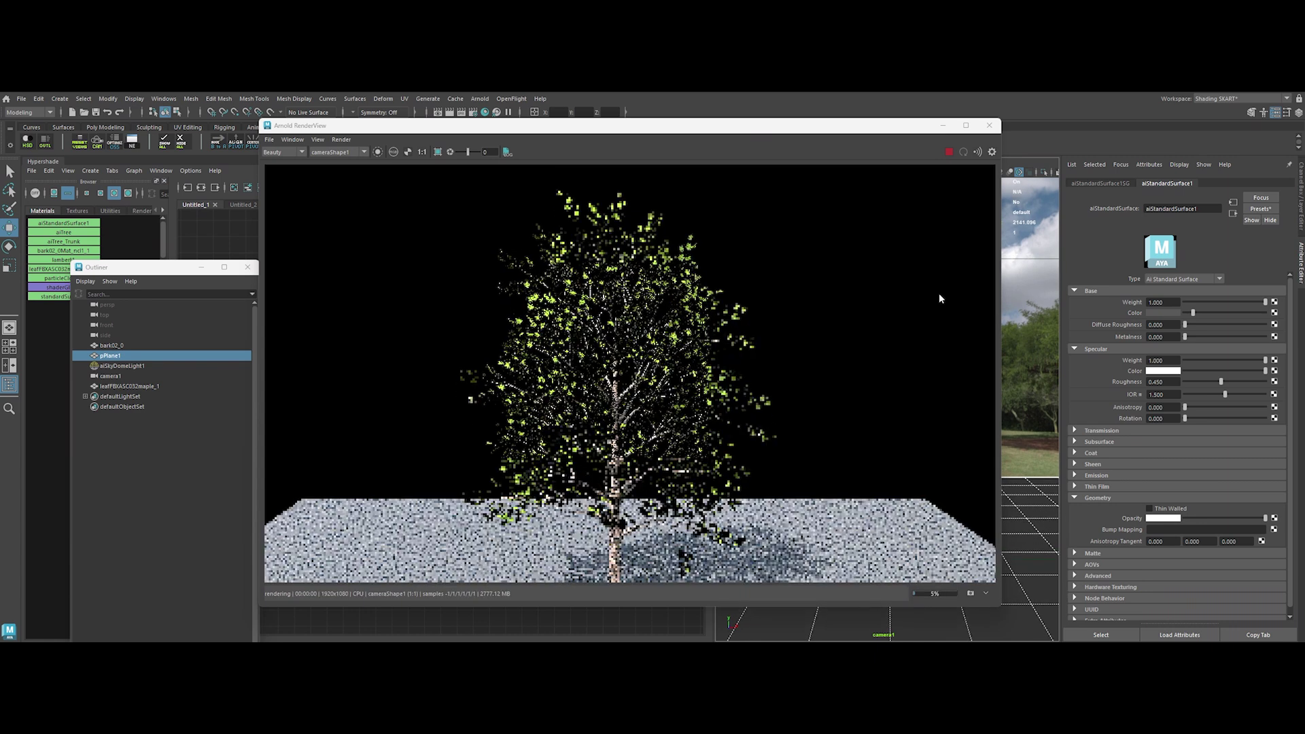
left_click_drag(699, 130, 703, 130)
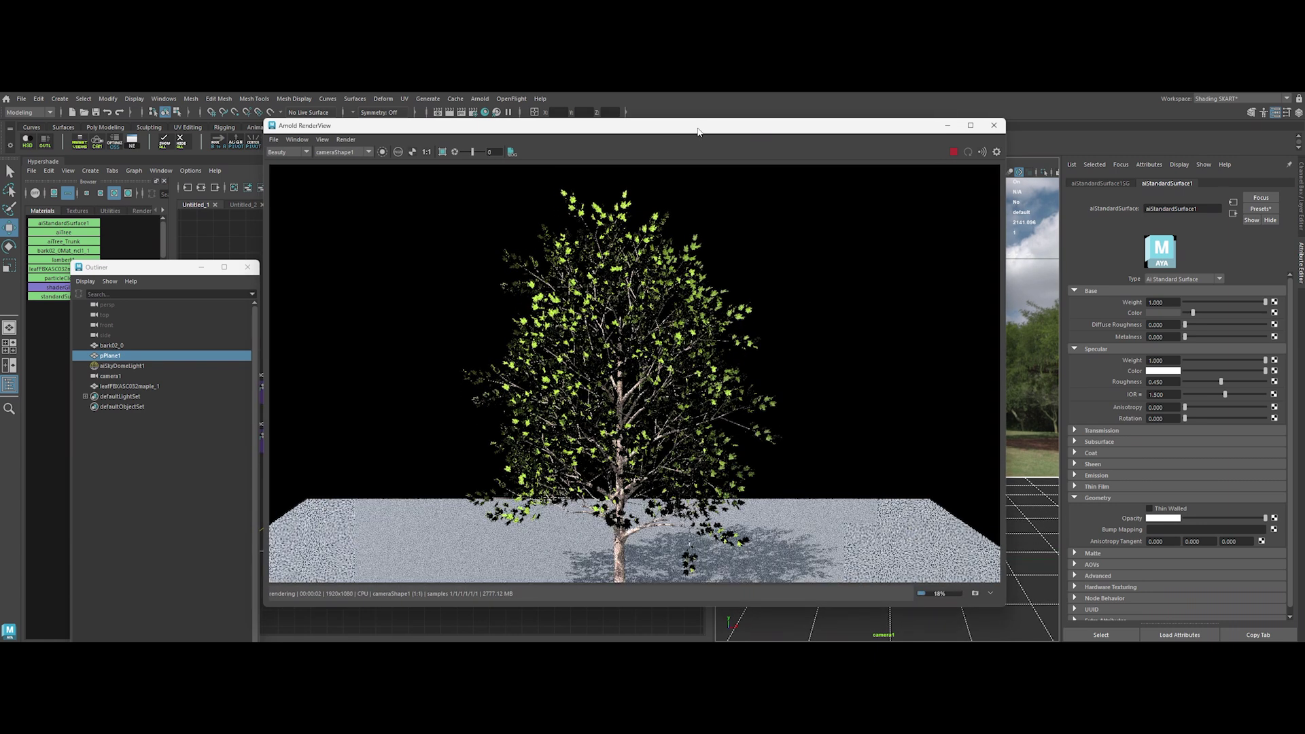